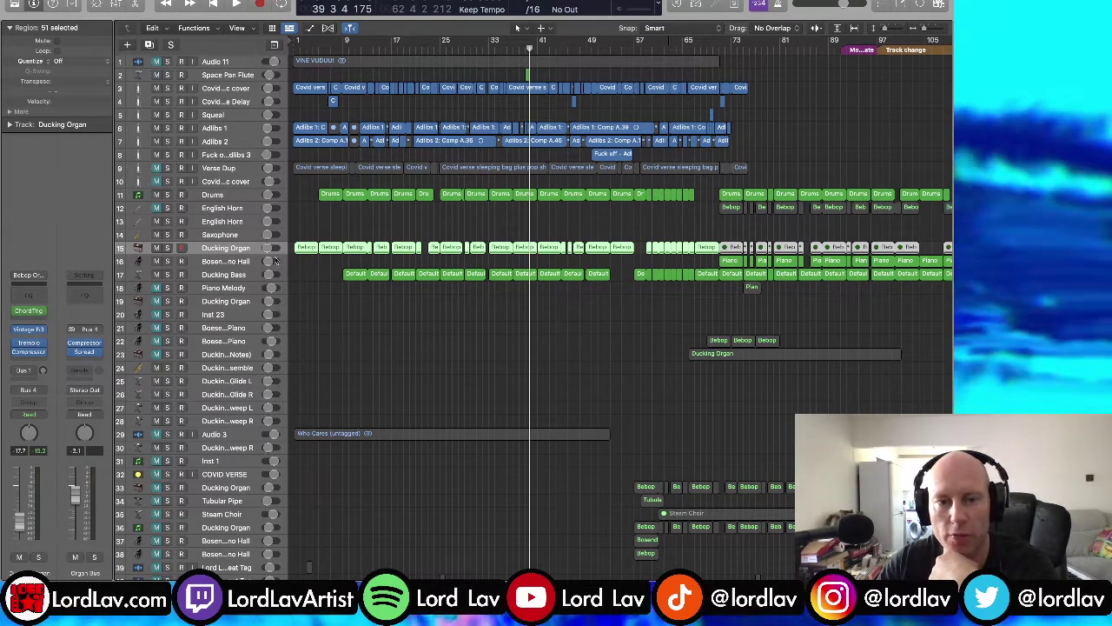
Clear the selection of all 51 Ducking Organ regions in the arrange area
{"action": "left_click", "coordinate": [311, 264]}
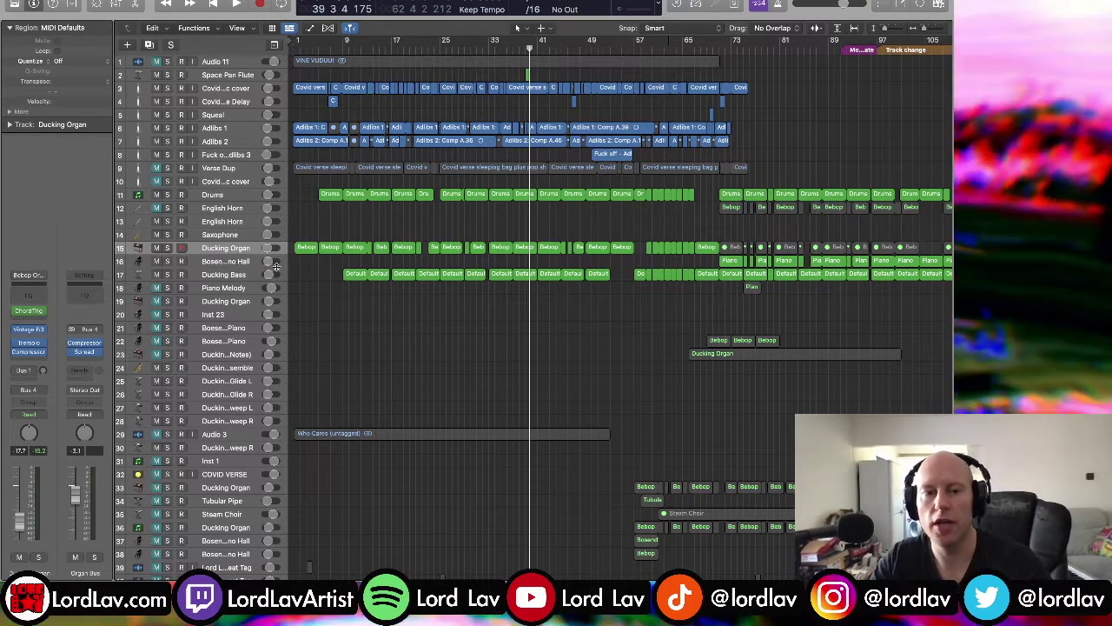
With the song playing, audition the Battery 4 kick, snare, rimshot and crash pads
{"action": "key", "text": "super+2"}
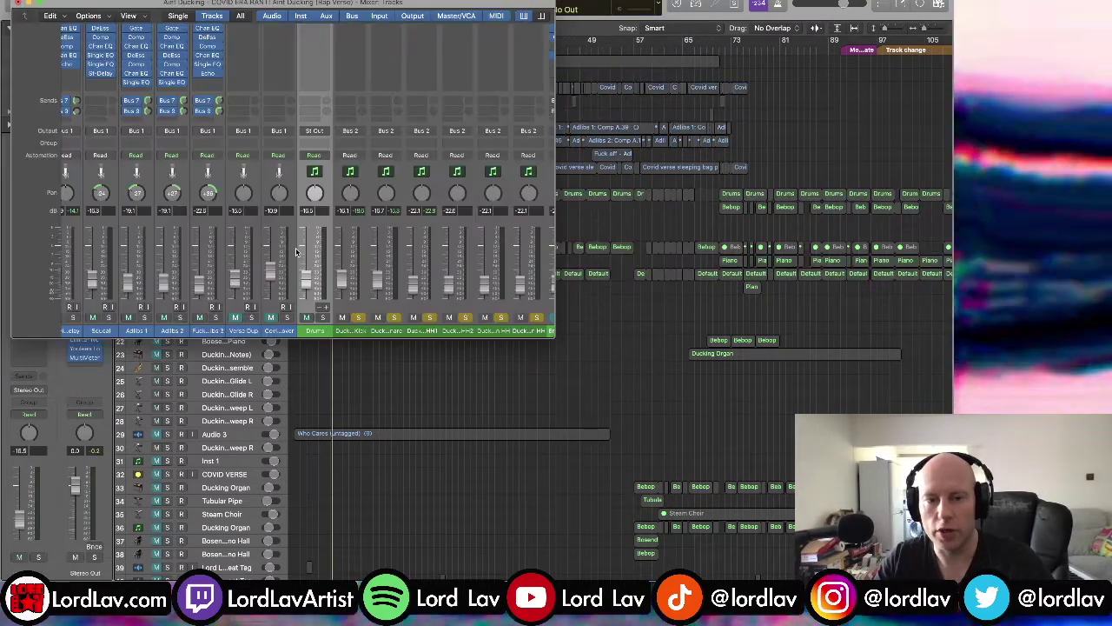
{"action": "key", "text": "space"}
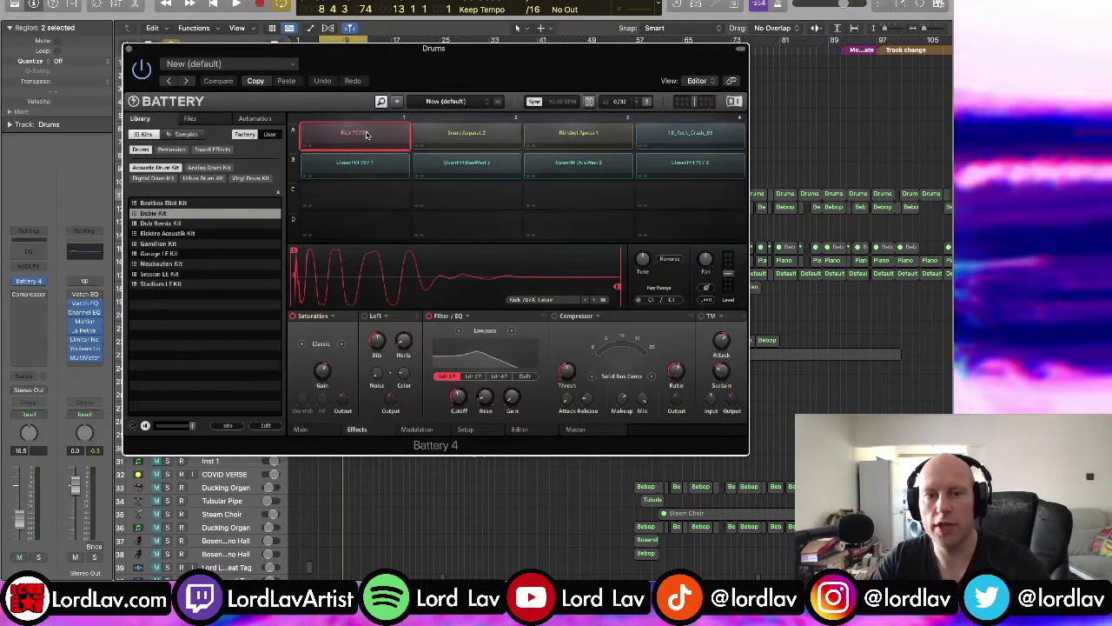
{"action": "left_click", "coordinate": [366, 135]}
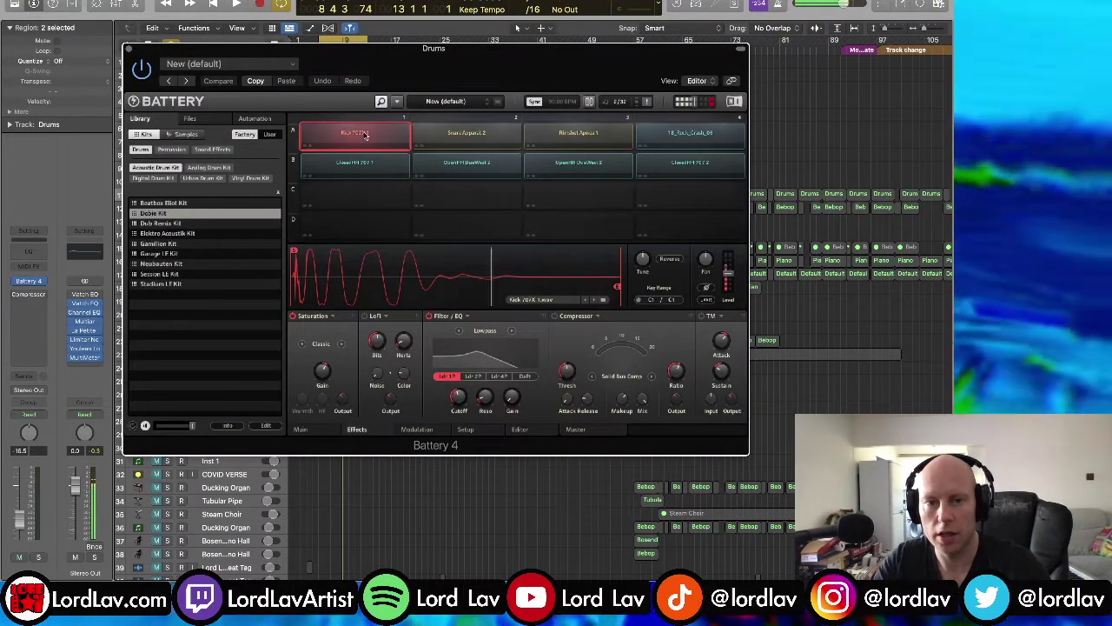
{"action": "left_click", "coordinate": [470, 136]}
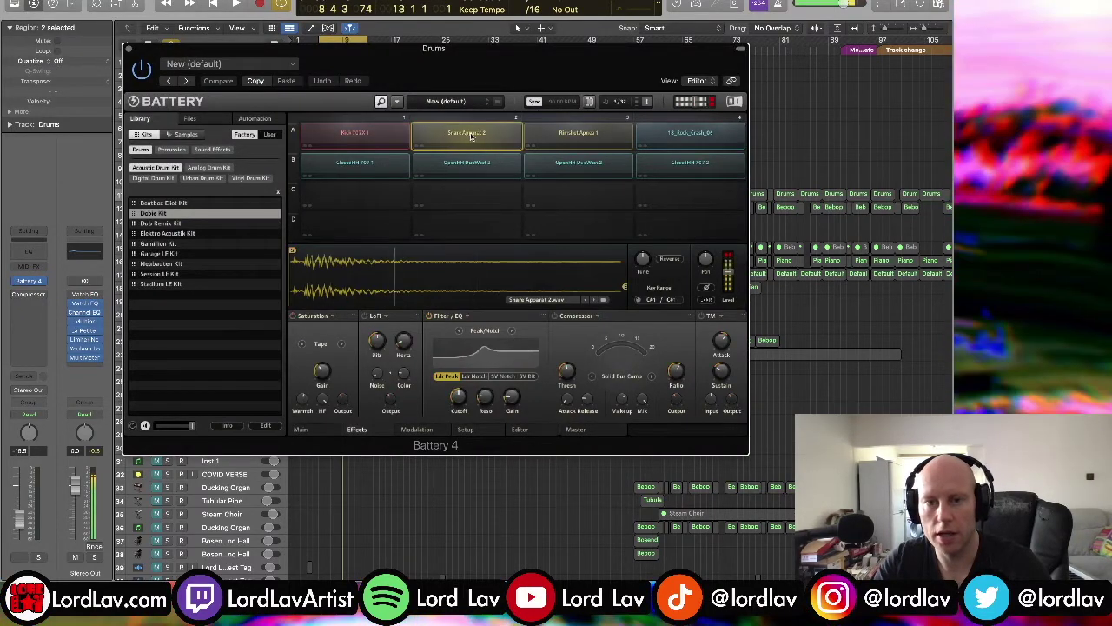
{"action": "left_click", "coordinate": [578, 135]}
{"action": "left_click", "coordinate": [692, 132]}
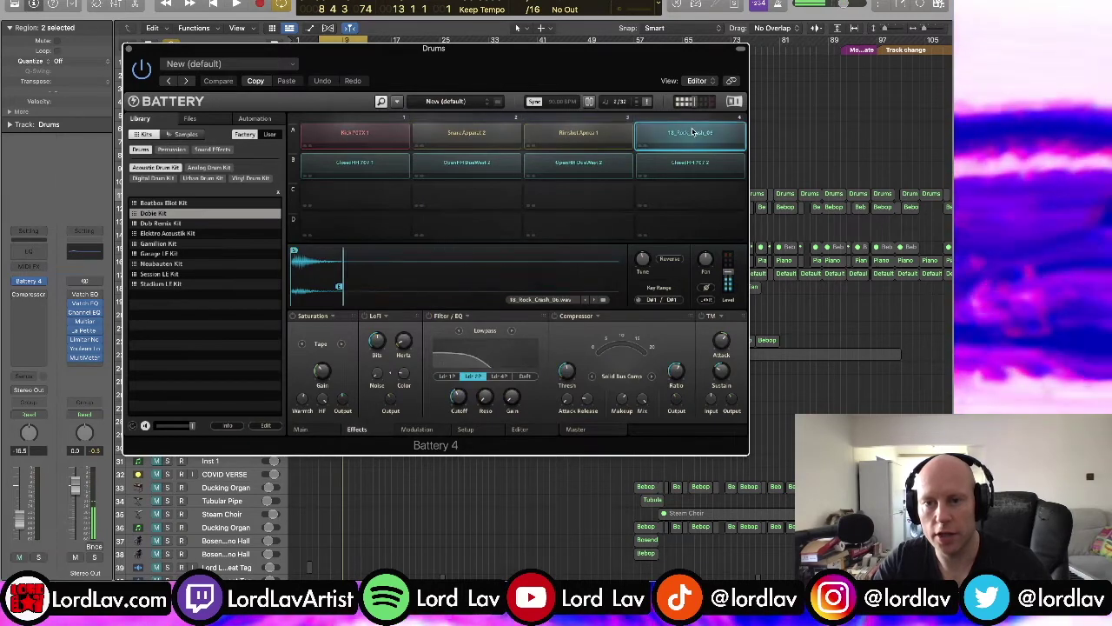
Audition the closed and open hi-hat pads, then return to the kick
{"action": "left_click", "coordinate": [367, 167]}
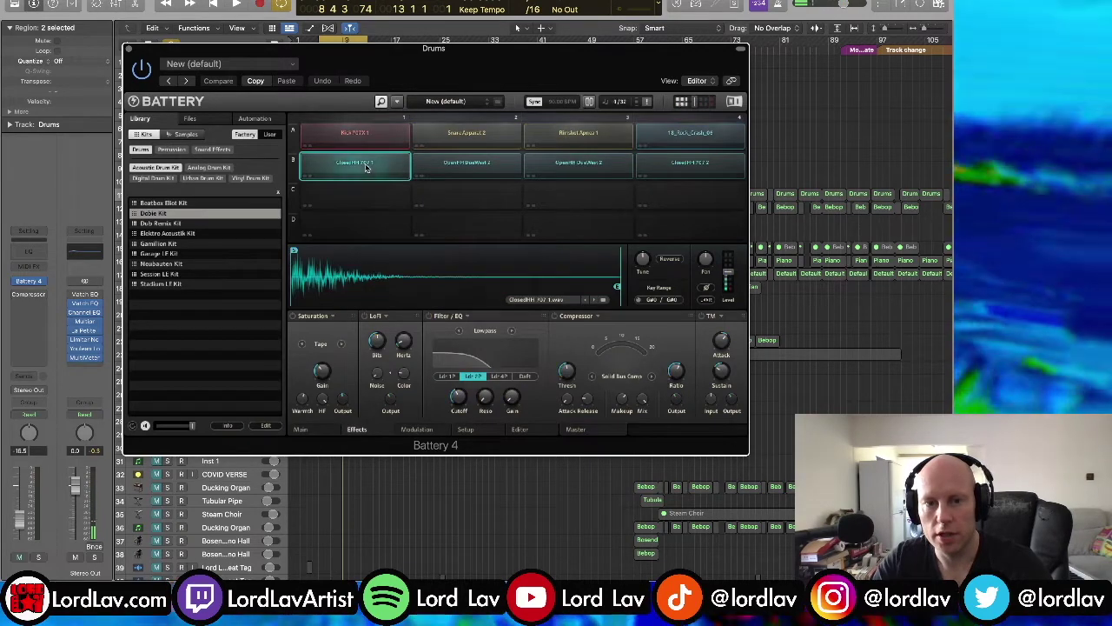
{"action": "left_click", "coordinate": [444, 165]}
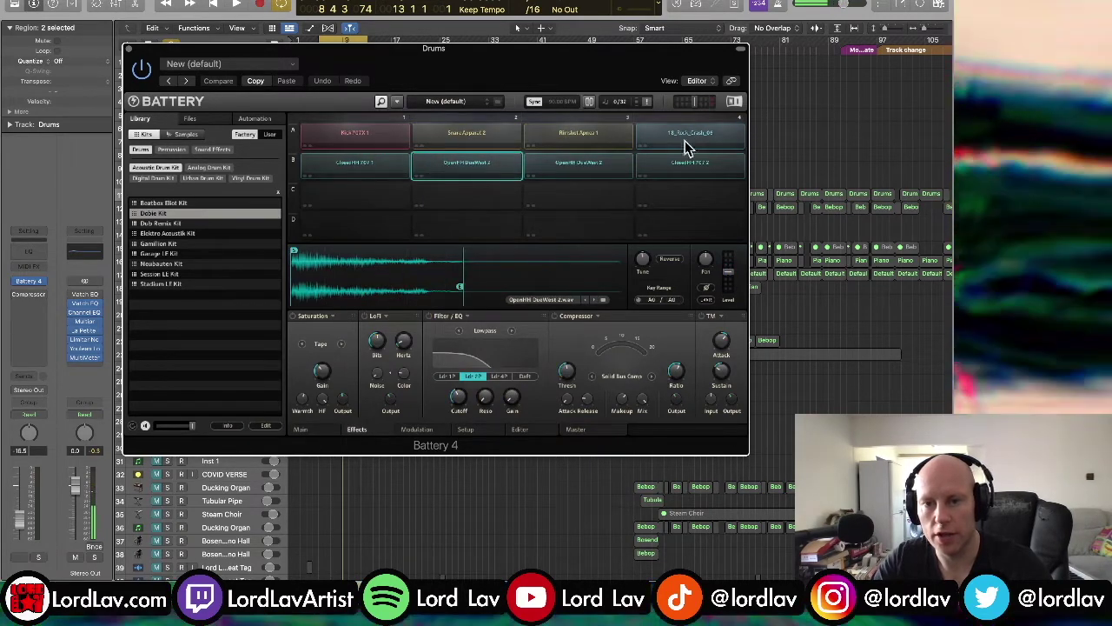
{"action": "left_click", "coordinate": [676, 163]}
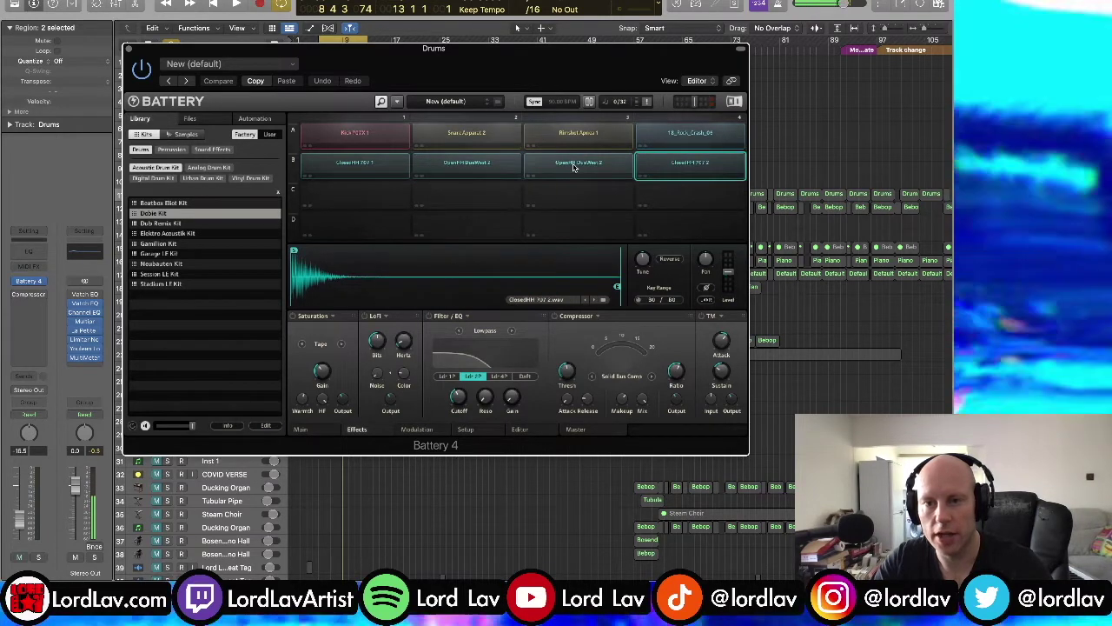
{"action": "left_click", "coordinate": [573, 168]}
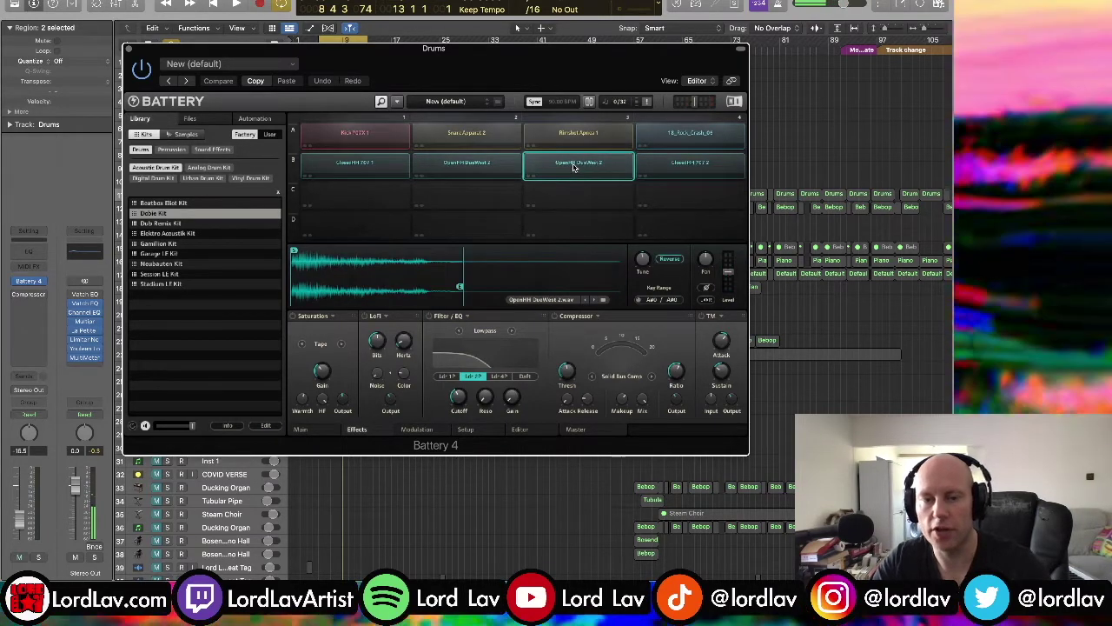
{"action": "left_click", "coordinate": [353, 141]}
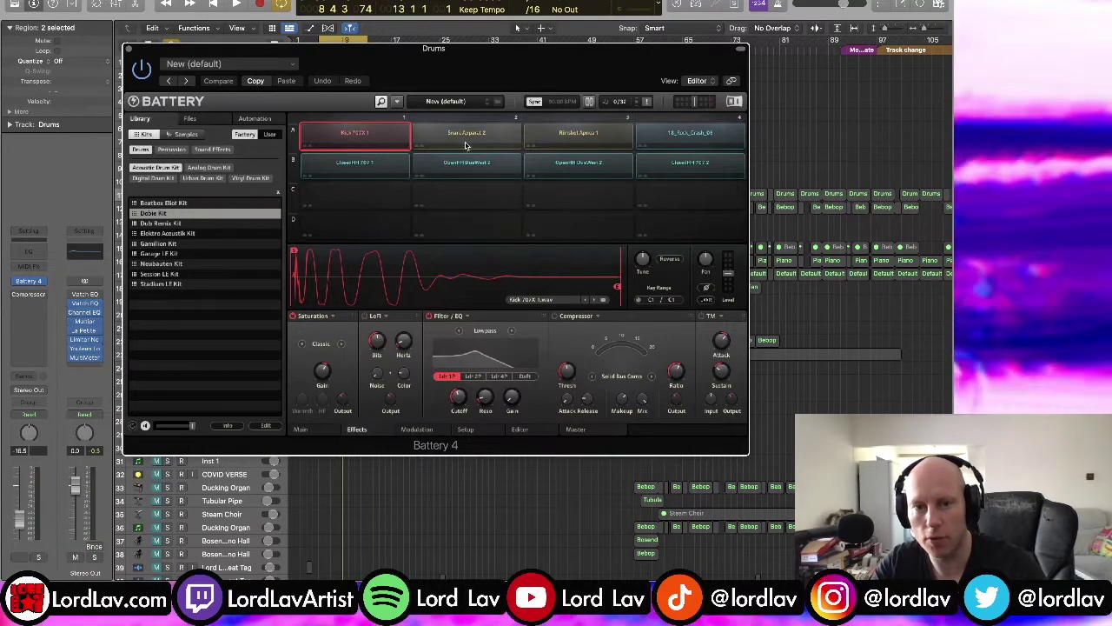
Close Battery 4, resume playback and bring up the mixer at the Drums channel
{"action": "key", "text": "super+w"}
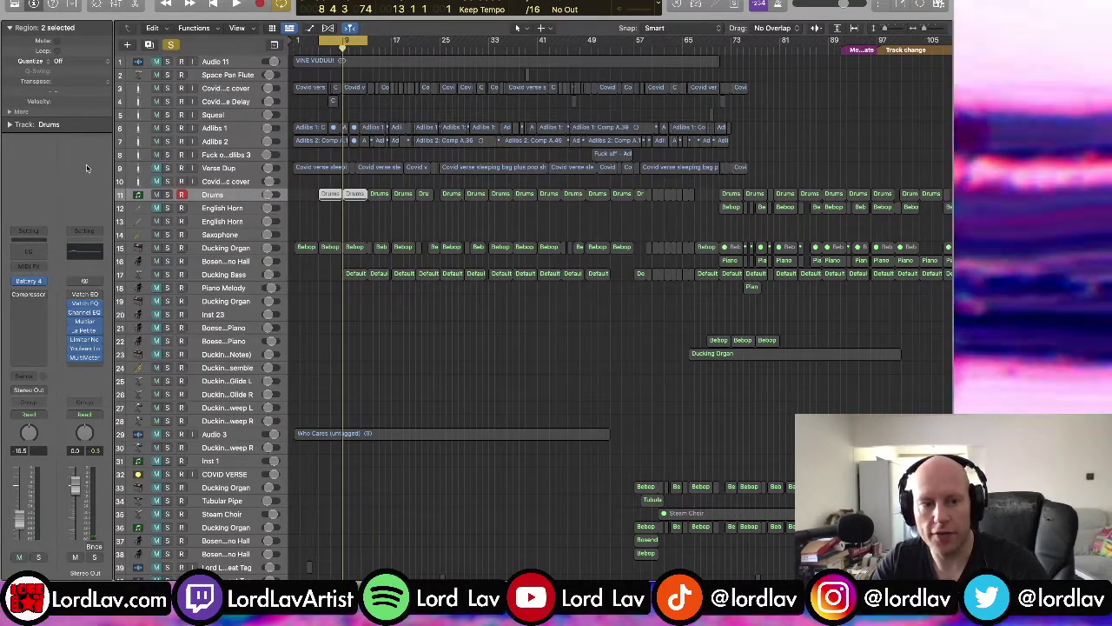
{"action": "key", "text": "space"}
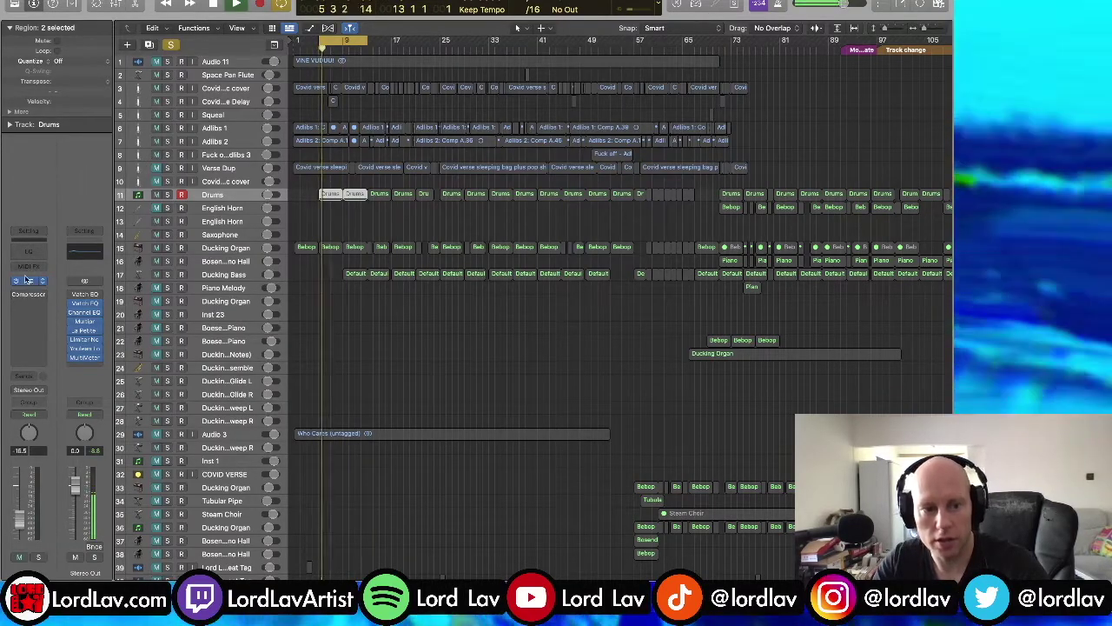
{"action": "key", "text": "super+2"}
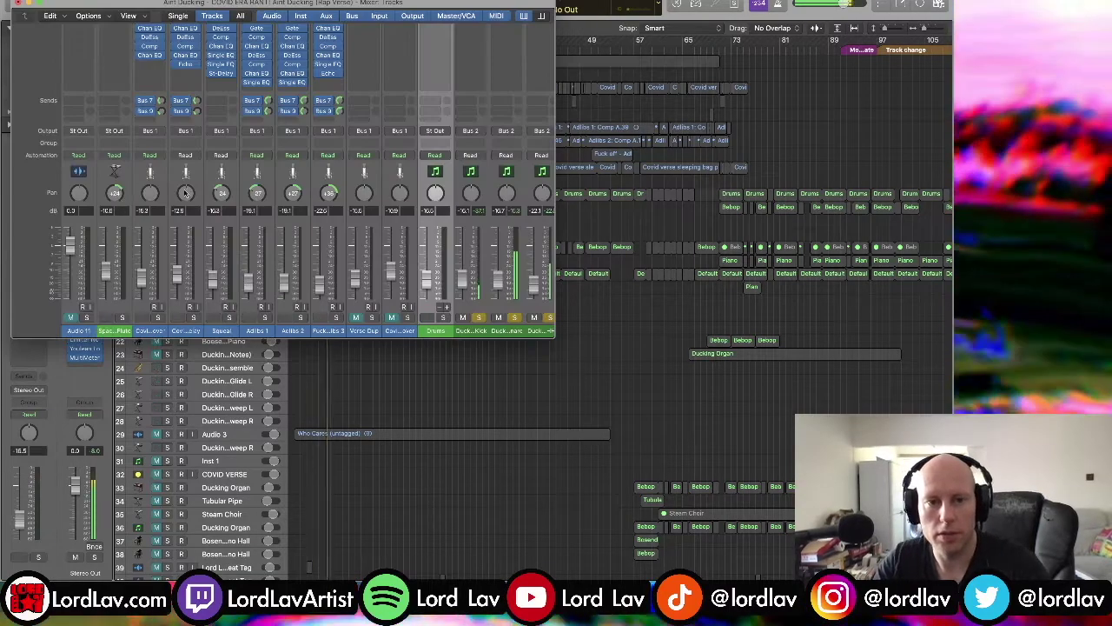
{"action": "scroll", "coordinate": [186, 193], "scroll_direction": "right", "scroll_amount": 5}
{"action": "scroll", "coordinate": [222, 204], "scroll_direction": "up", "scroll_amount": 5}
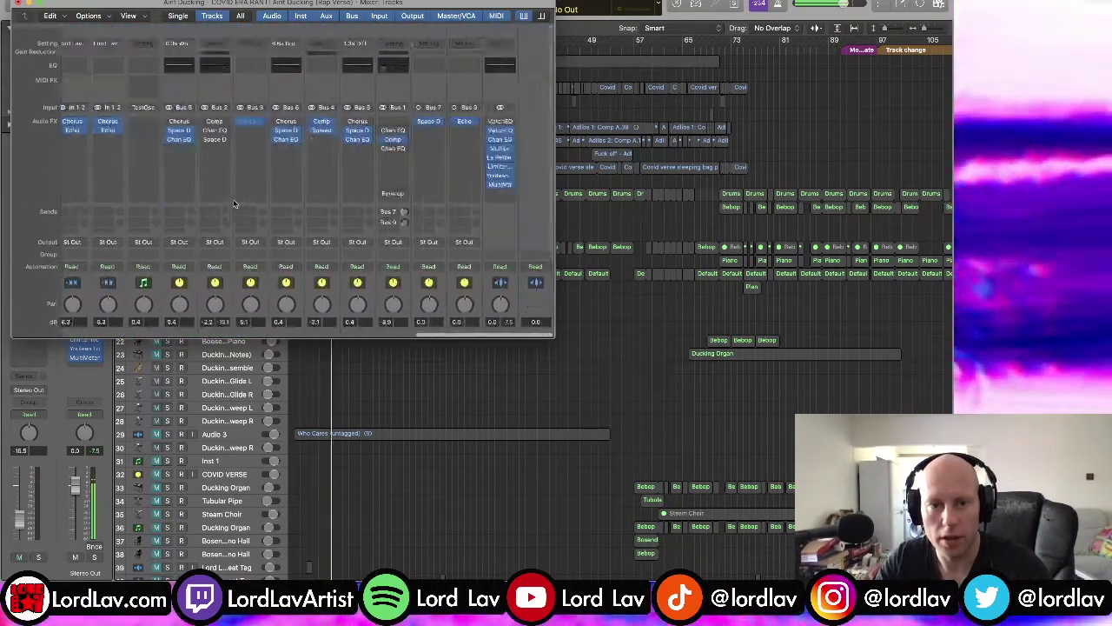
{"action": "scroll", "coordinate": [233, 205], "scroll_direction": "down", "scroll_amount": 1}
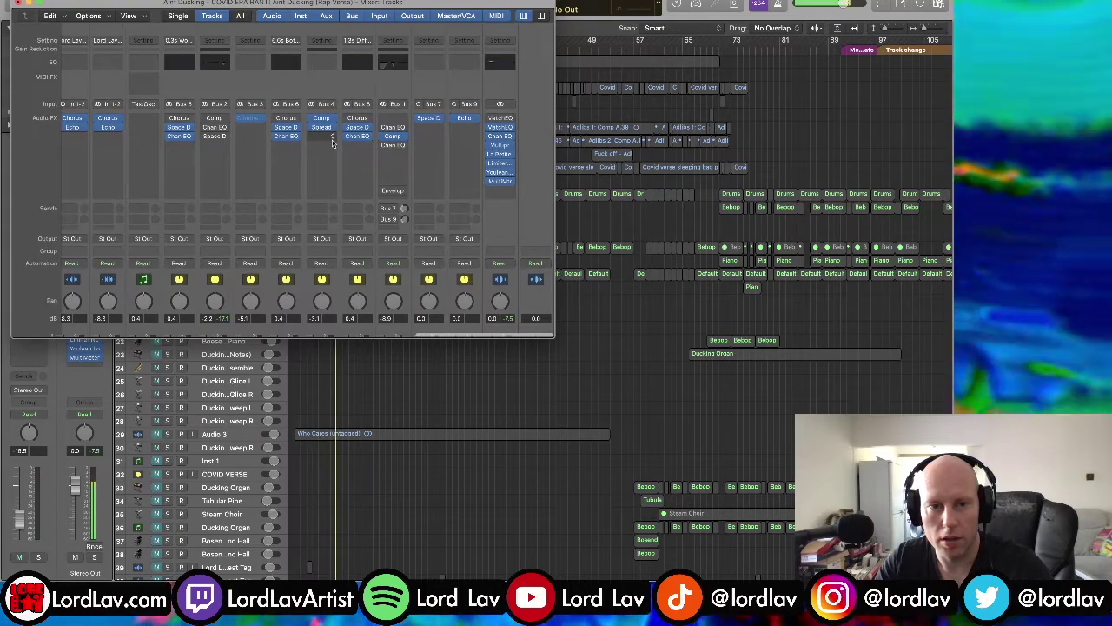
{"action": "scroll", "coordinate": [330, 144], "scroll_direction": "left", "scroll_amount": 5}
{"action": "mouse_move", "coordinate": [310, 109]}
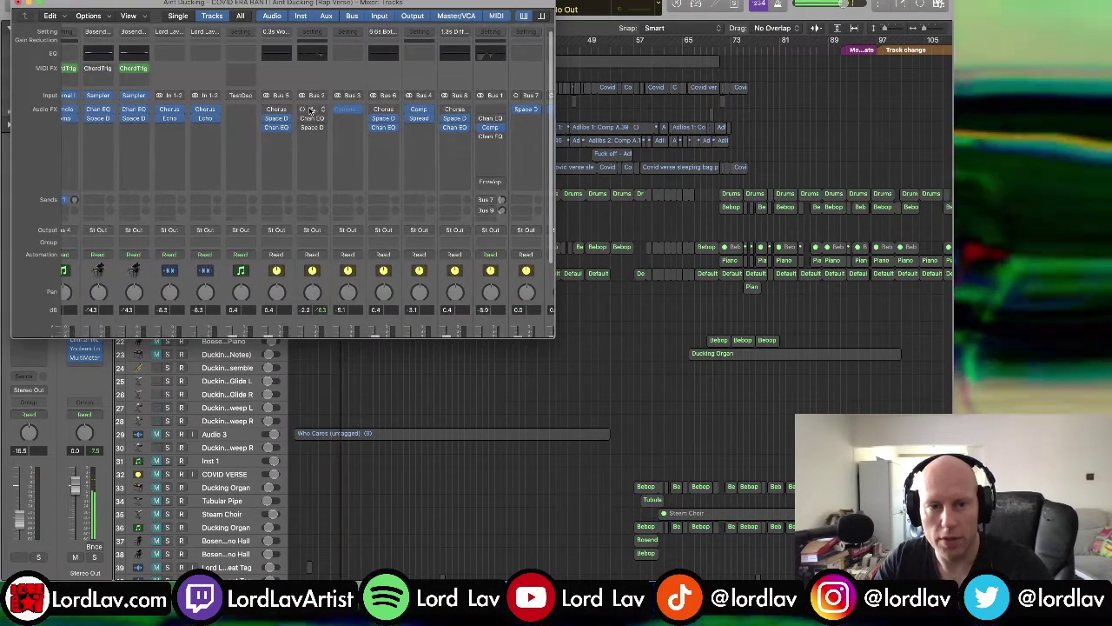
Inspect the Drums compressor and Channel EQ settings side by side
{"action": "left_click", "coordinate": [311, 110]}
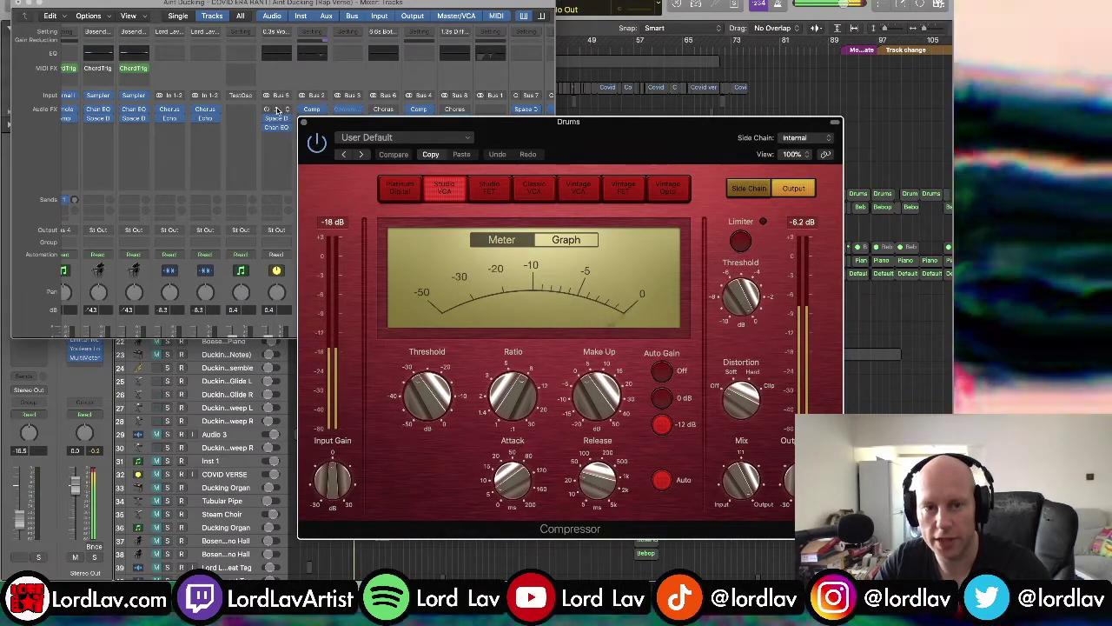
{"action": "left_click_drag", "start_coordinate": [385, 121], "coordinate": [449, 123]}
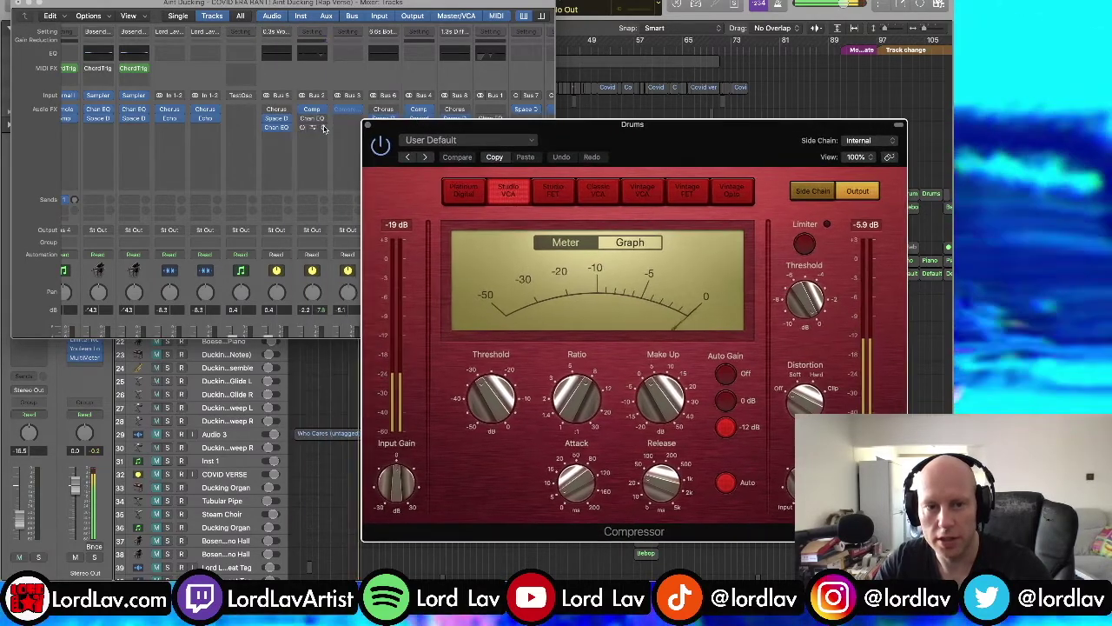
{"action": "left_click", "coordinate": [311, 123]}
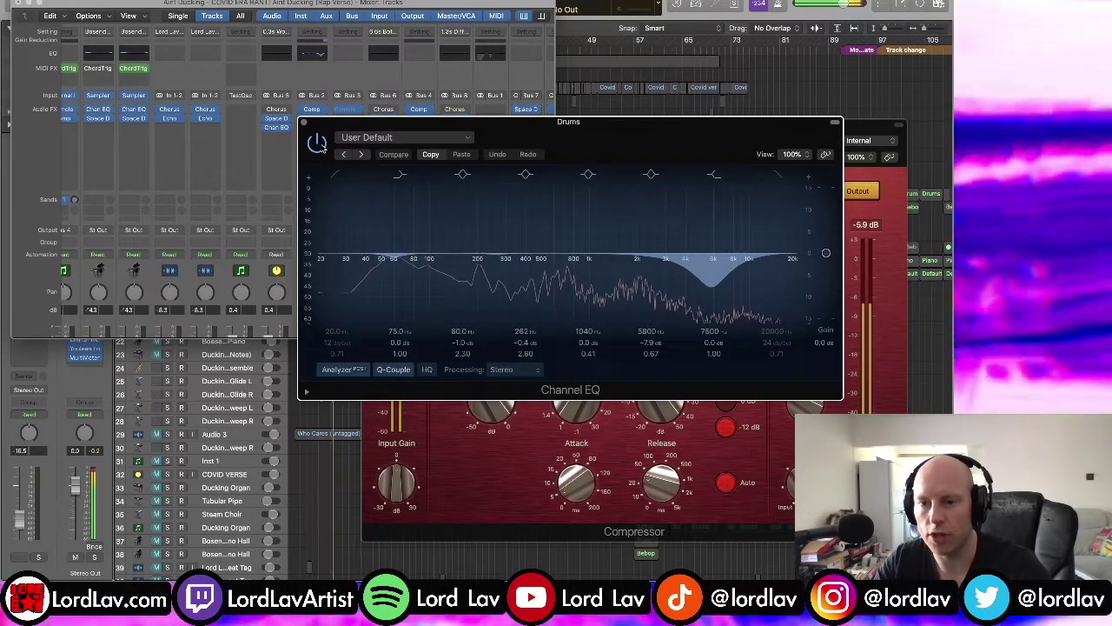
{"action": "left_click_drag", "start_coordinate": [322, 146], "coordinate": [342, 144]}
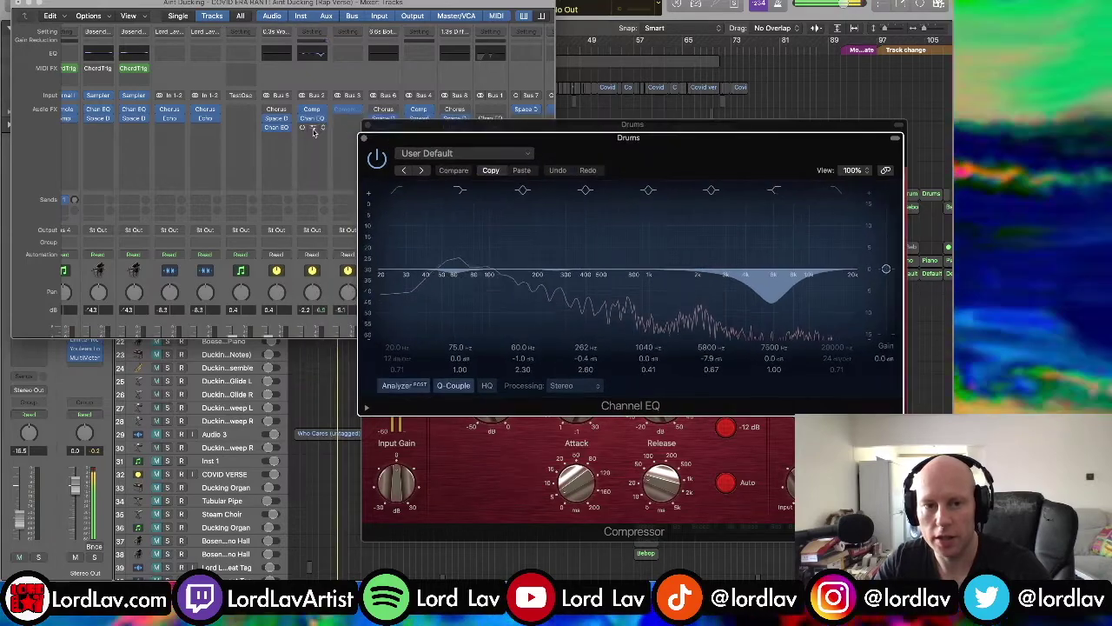
Check the Space Designer reverb, then close all Drums plugins and the mixer
{"action": "left_click", "coordinate": [376, 116]}
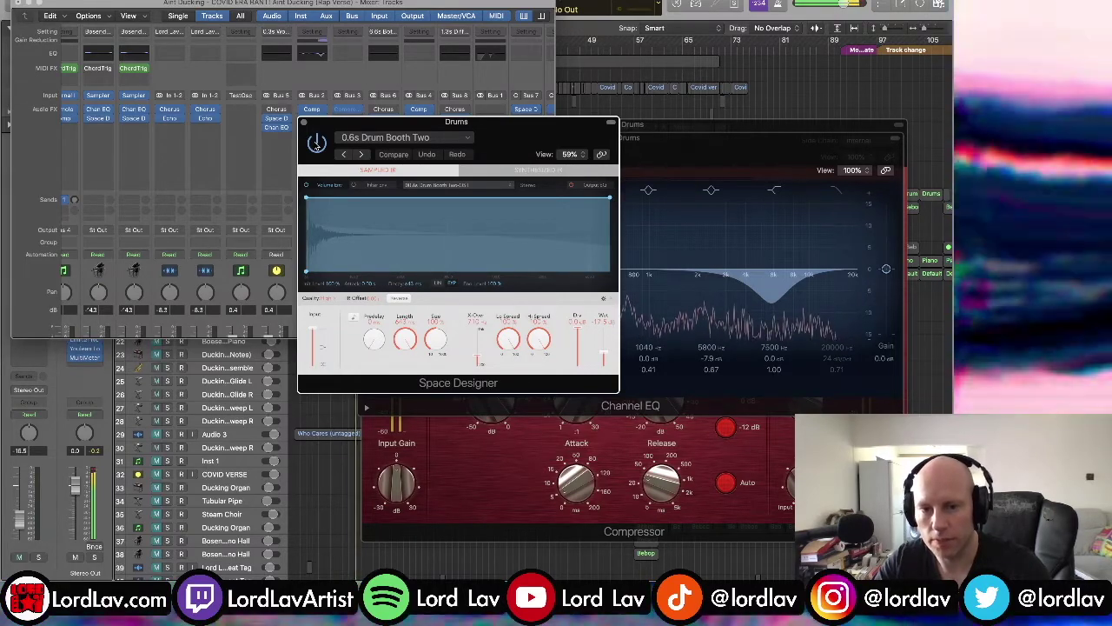
{"action": "left_click", "coordinate": [303, 122]}
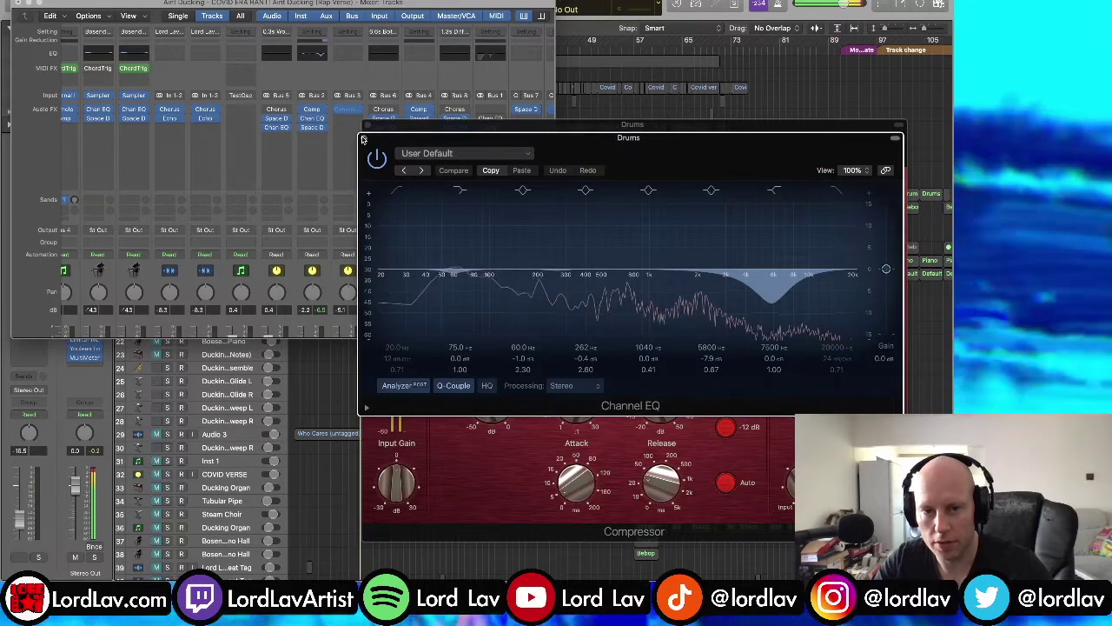
{"action": "left_click", "coordinate": [312, 118]}
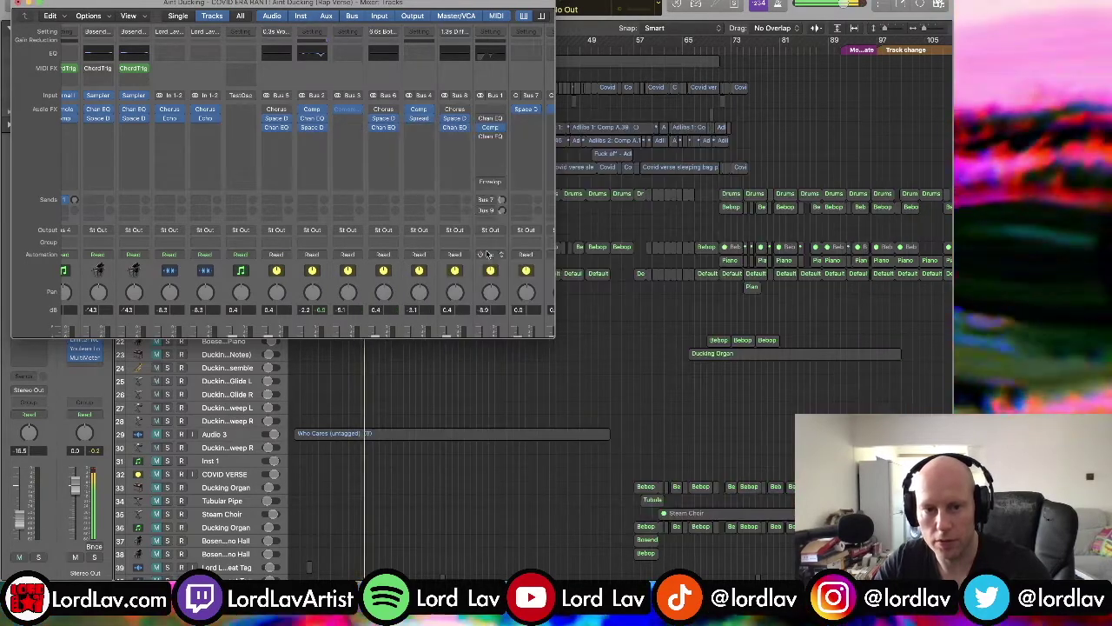
{"action": "key", "text": "x"}
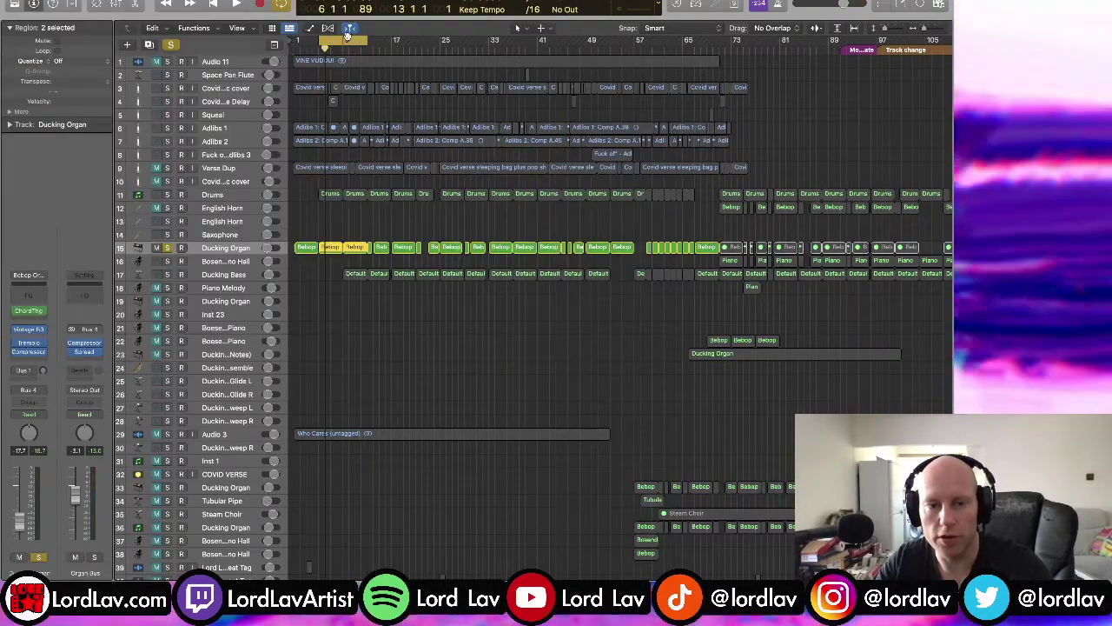
{"action": "key", "text": "space"}
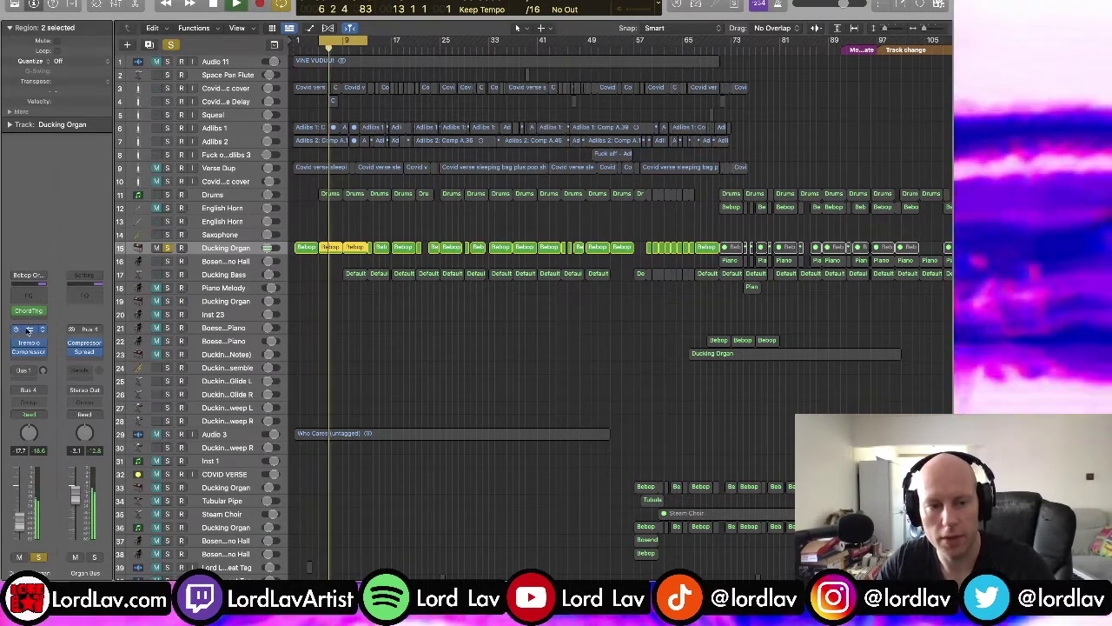
{"action": "left_click", "coordinate": [28, 331]}
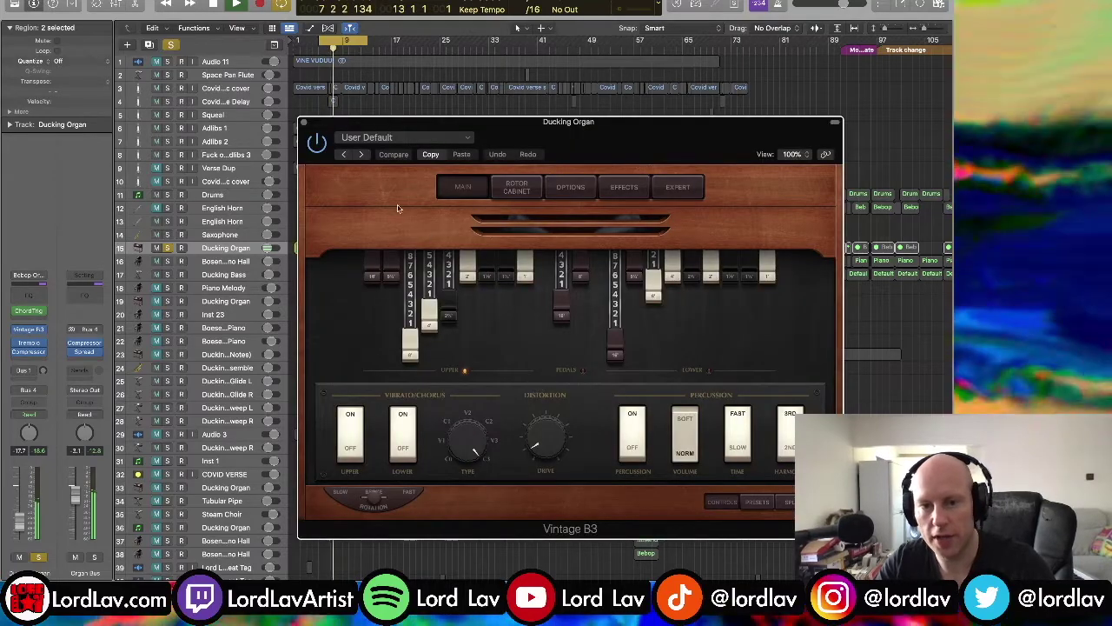
{"action": "left_click", "coordinate": [304, 122]}
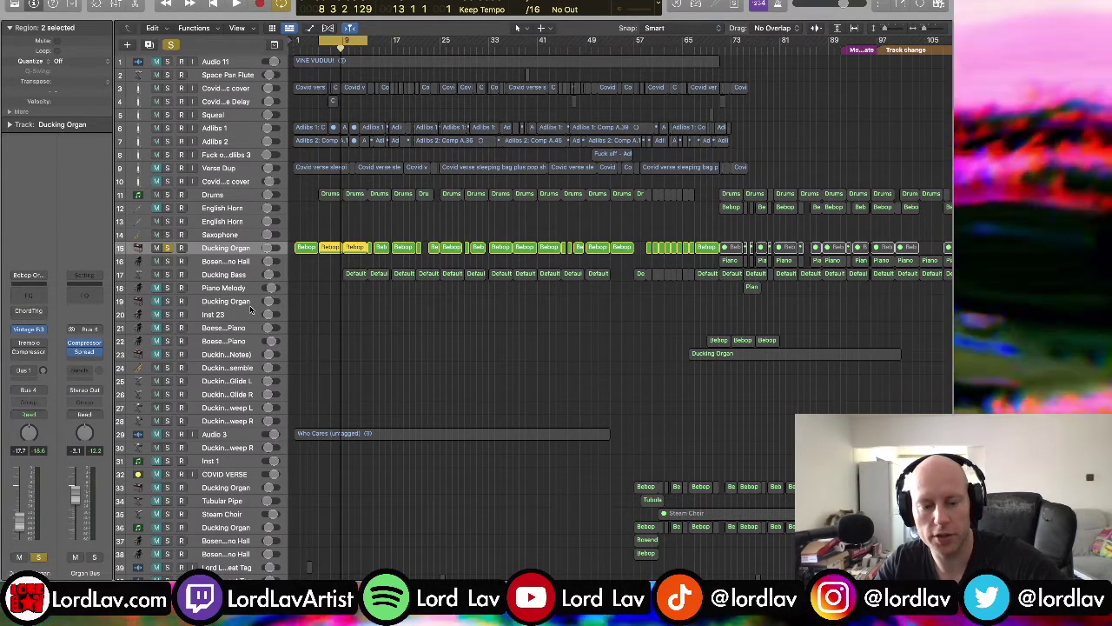
{"action": "key", "text": "super+4"}
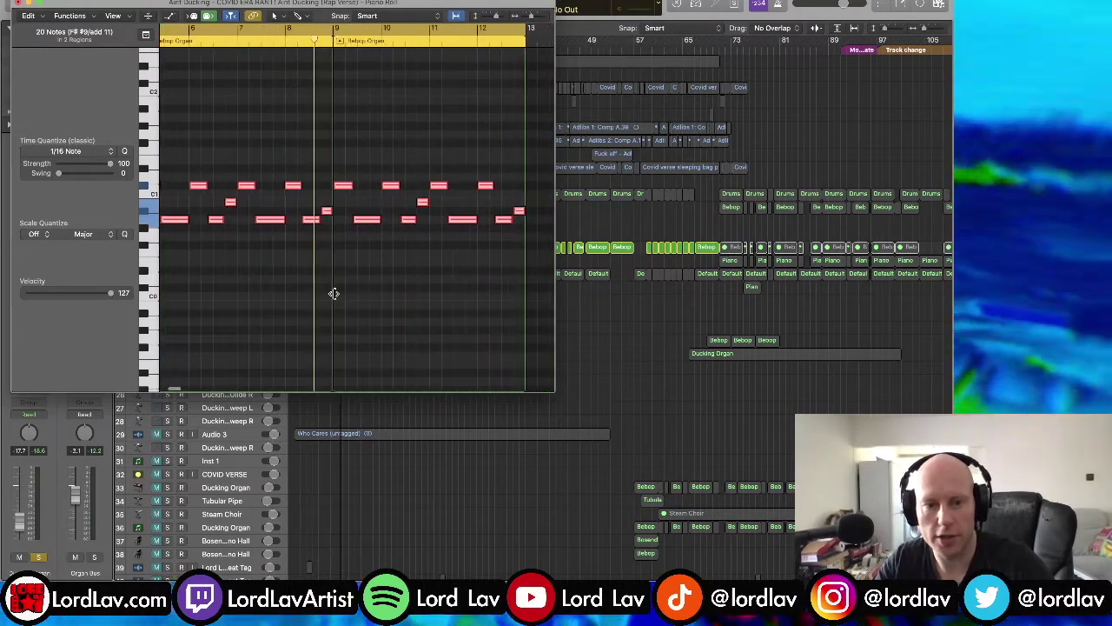
Play the Bebop Organ part, transpose all its notes down an octave, and close the Piano Roll
{"action": "scroll", "coordinate": [331, 298], "scroll_direction": "left", "scroll_amount": 3}
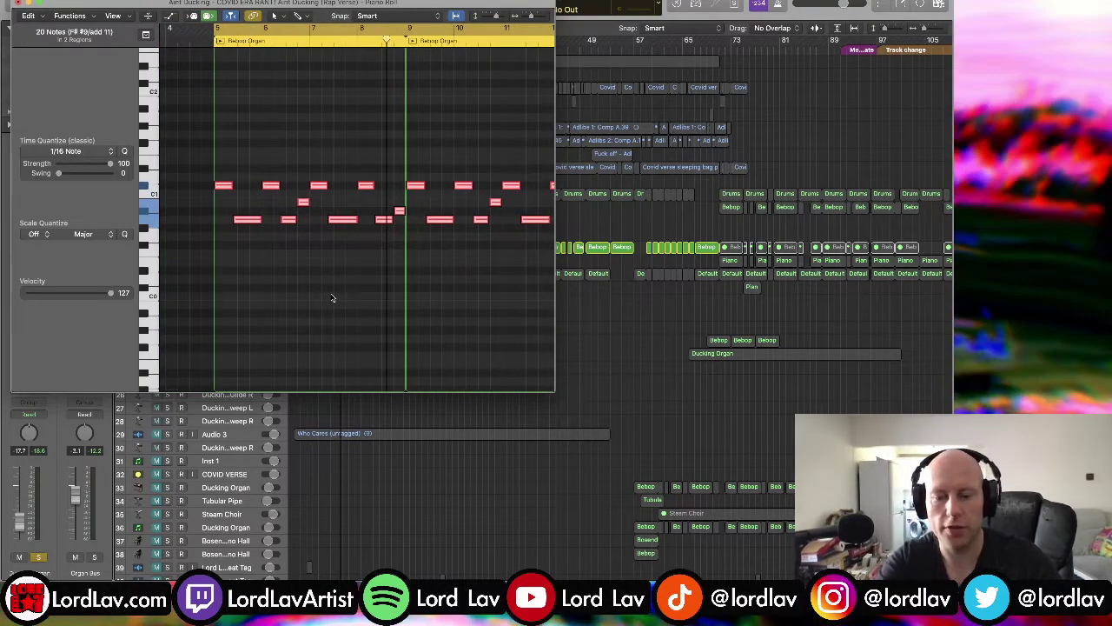
{"action": "scroll", "coordinate": [331, 298], "scroll_direction": "down", "scroll_amount": 5}
{"action": "scroll", "coordinate": [331, 298], "scroll_direction": "right", "scroll_amount": 3}
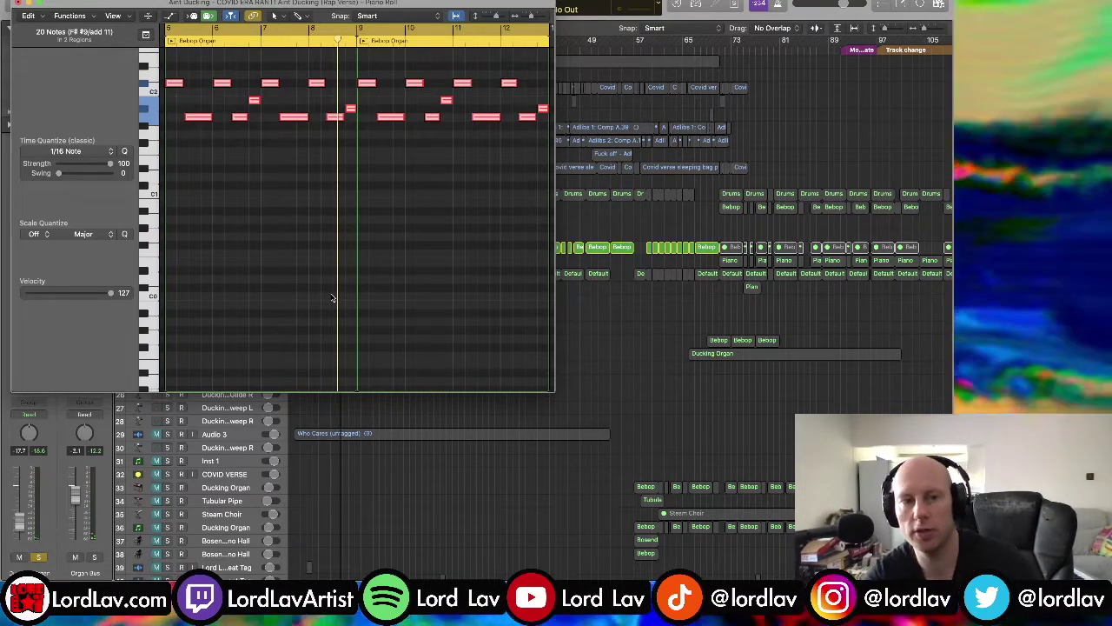
{"action": "key", "text": "space"}
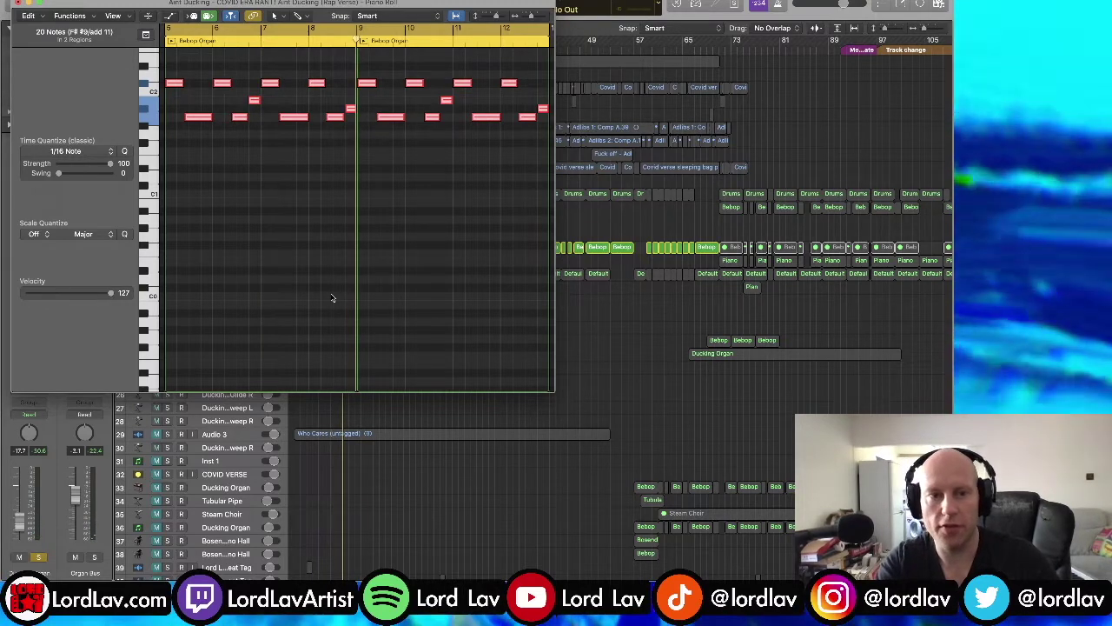
{"action": "key", "text": "alt+shift+Down"}
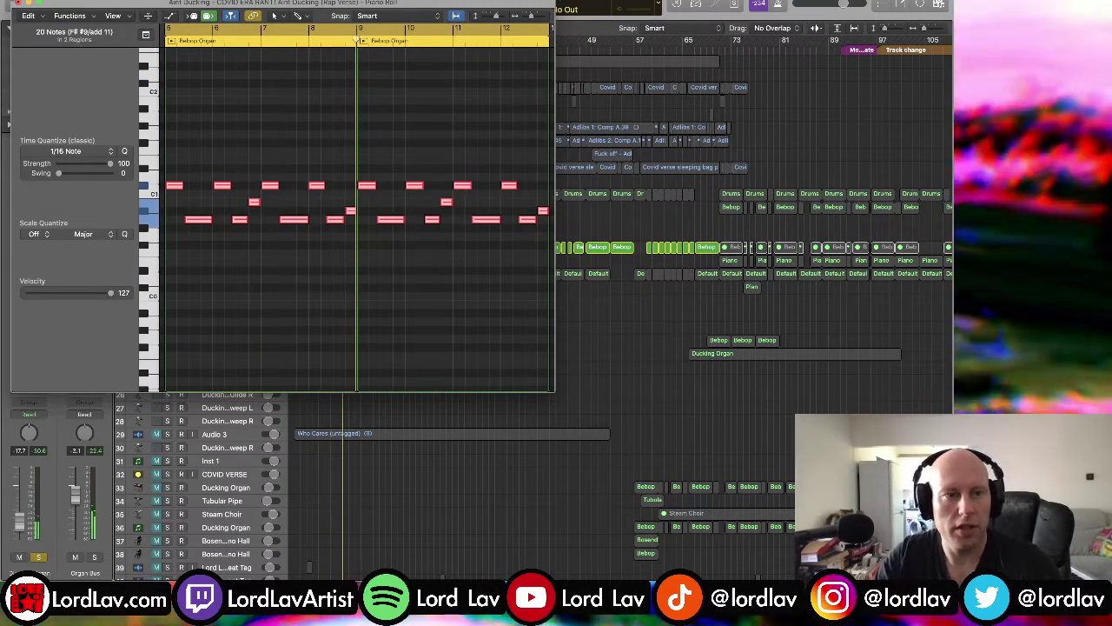
{"action": "left_click", "coordinate": [18, 4]}
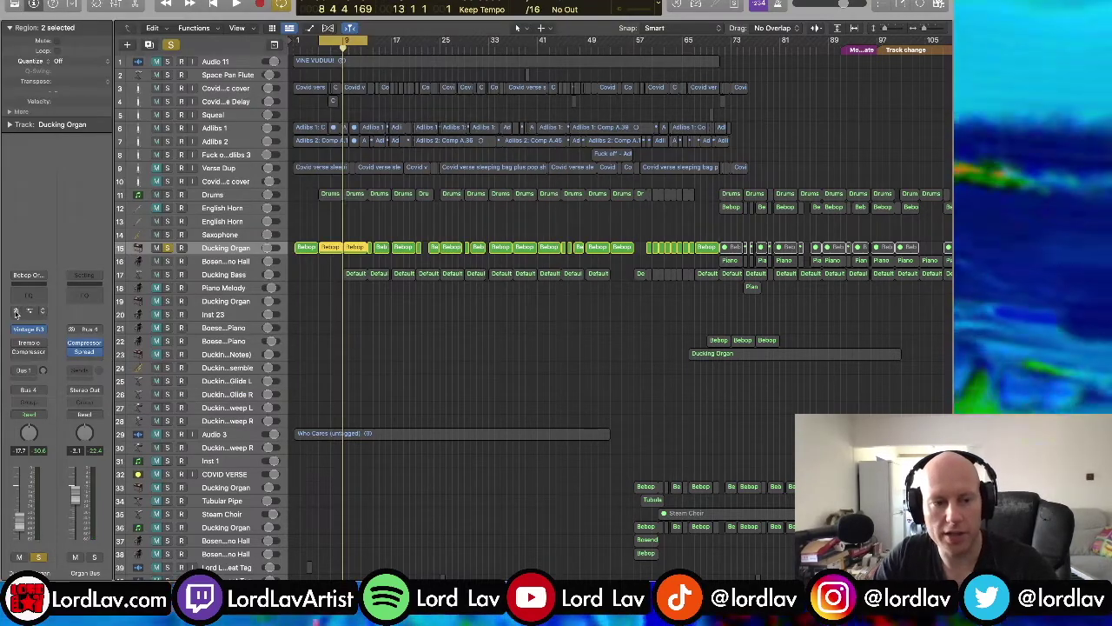
{"action": "left_click", "coordinate": [29, 312]}
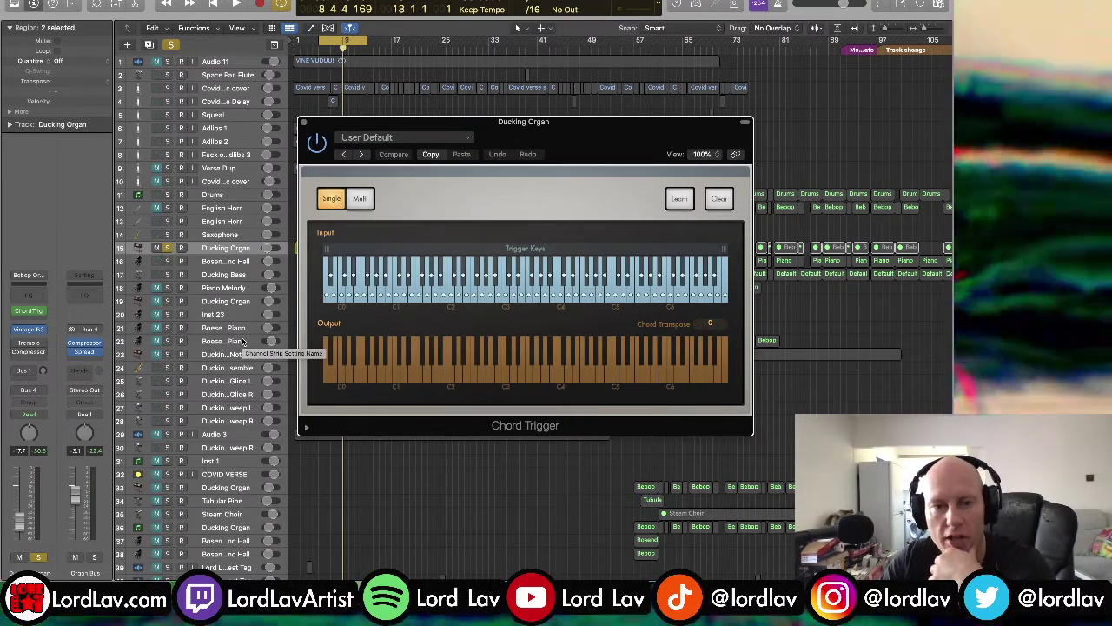
{"action": "key", "text": "space"}
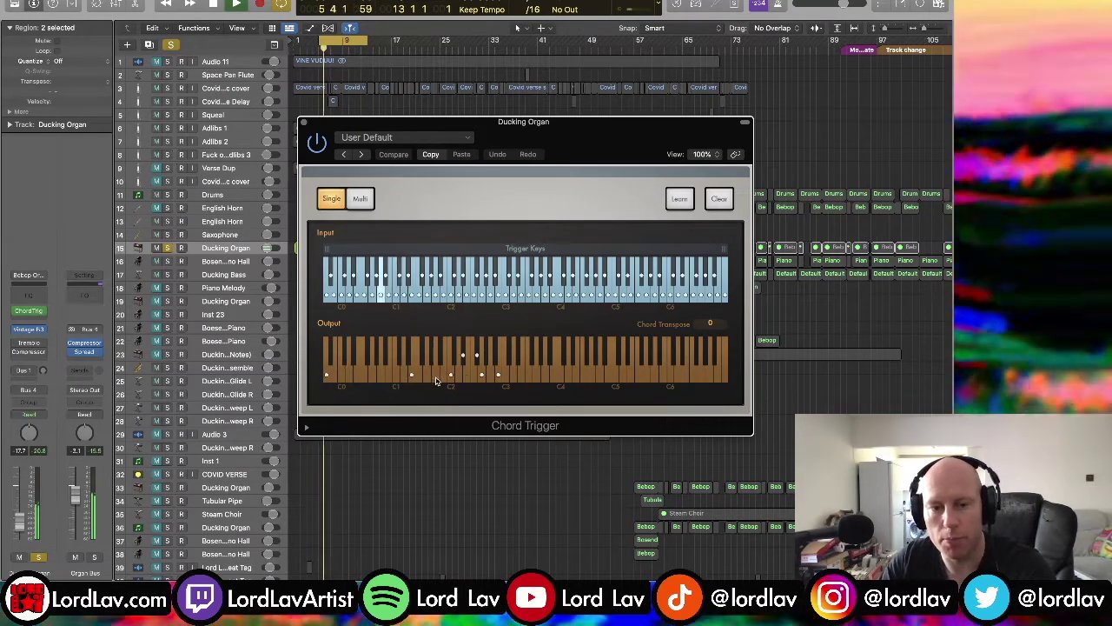
{"action": "key", "text": "space"}
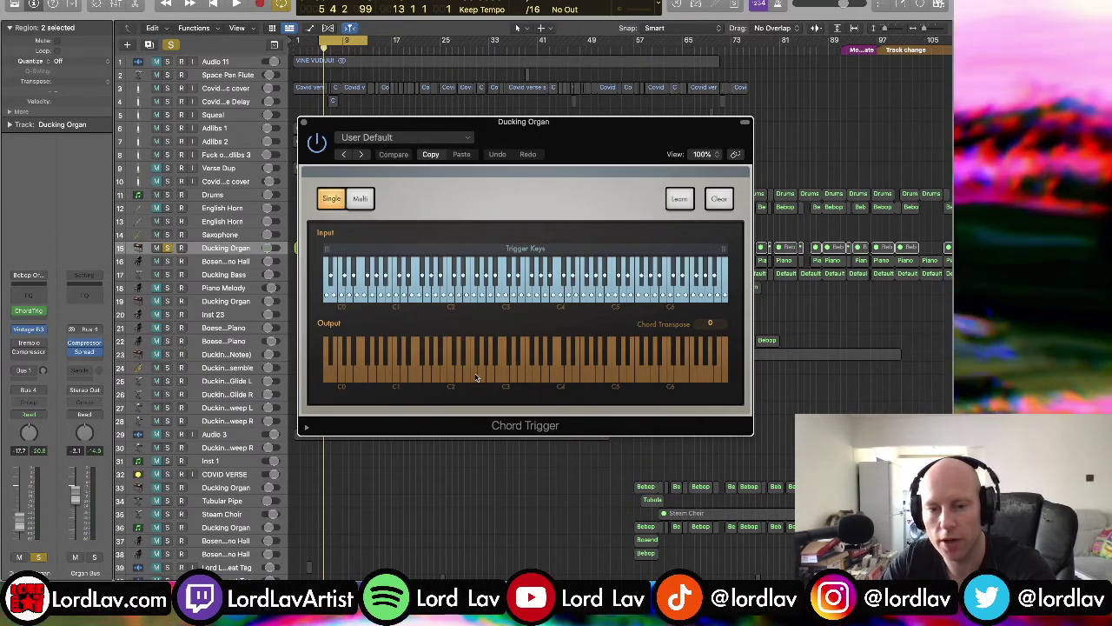
{"action": "key", "text": "space"}
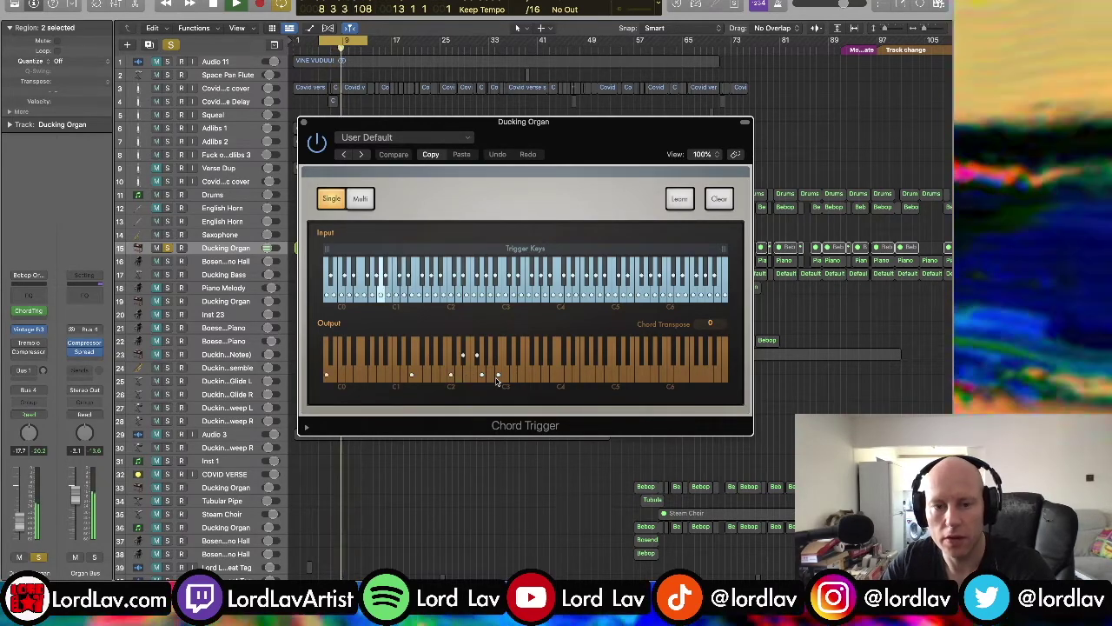
{"action": "key", "text": "space"}
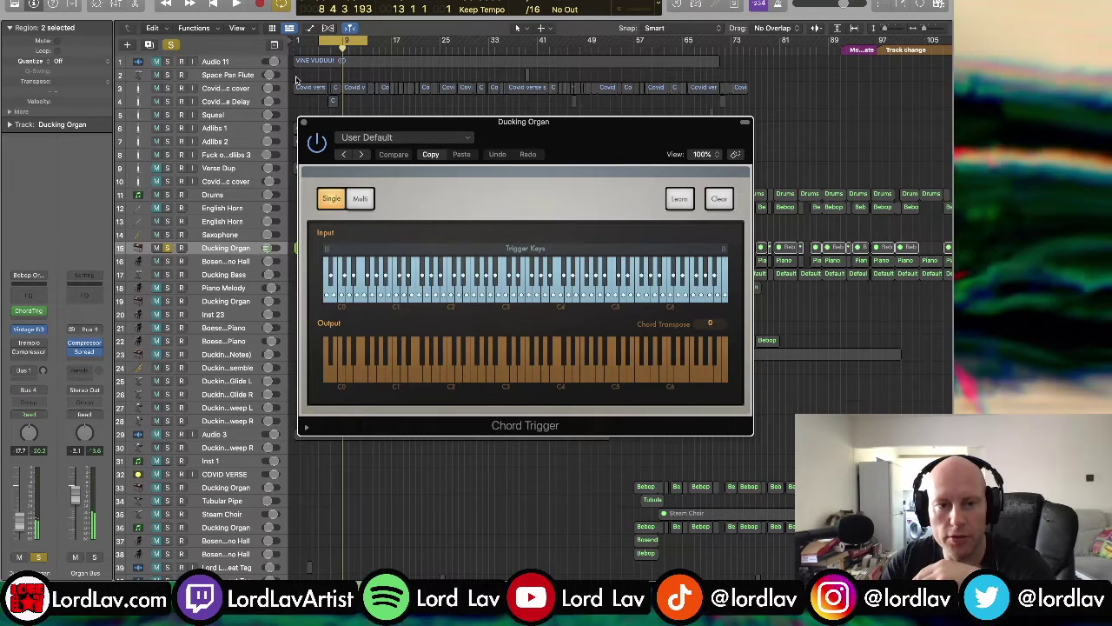
{"action": "left_click", "coordinate": [303, 122]}
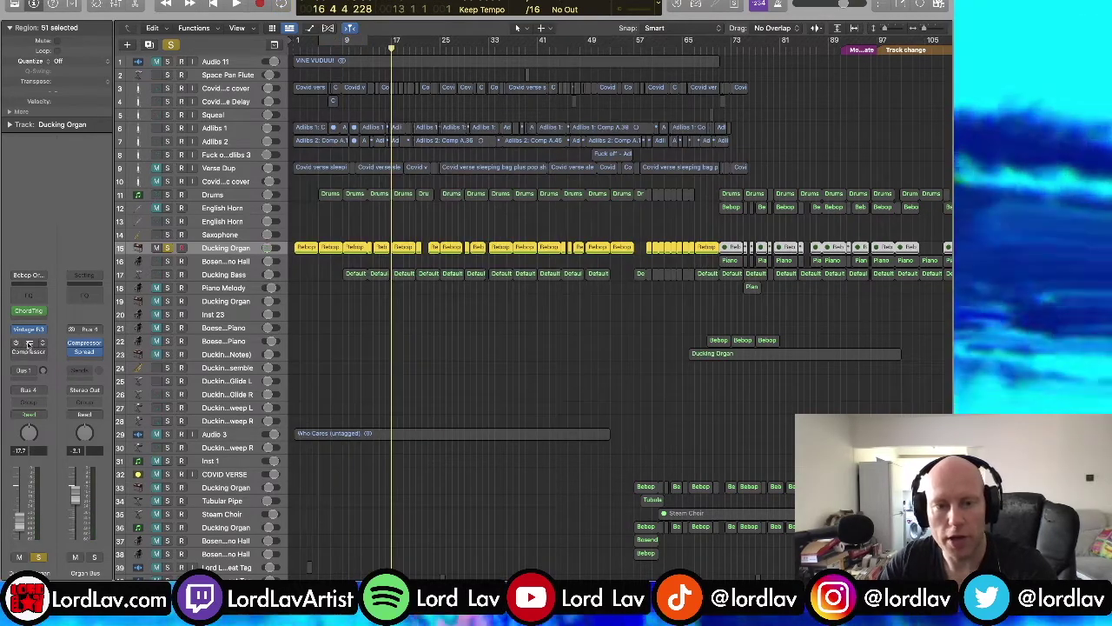
{"action": "key", "text": "space"}
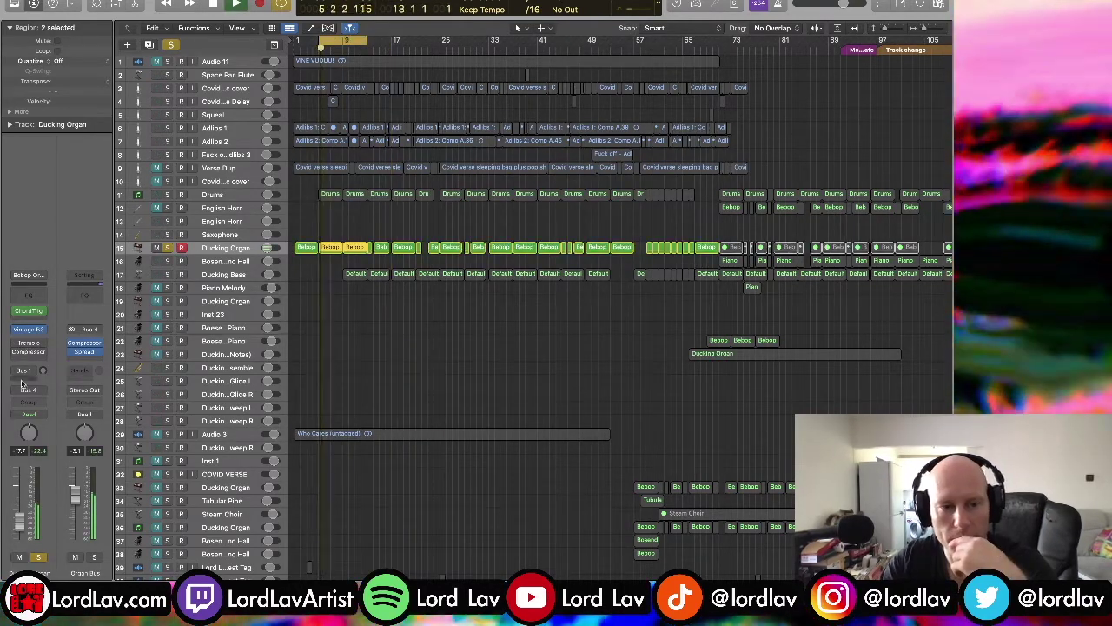
{"action": "left_click", "coordinate": [28, 345]}
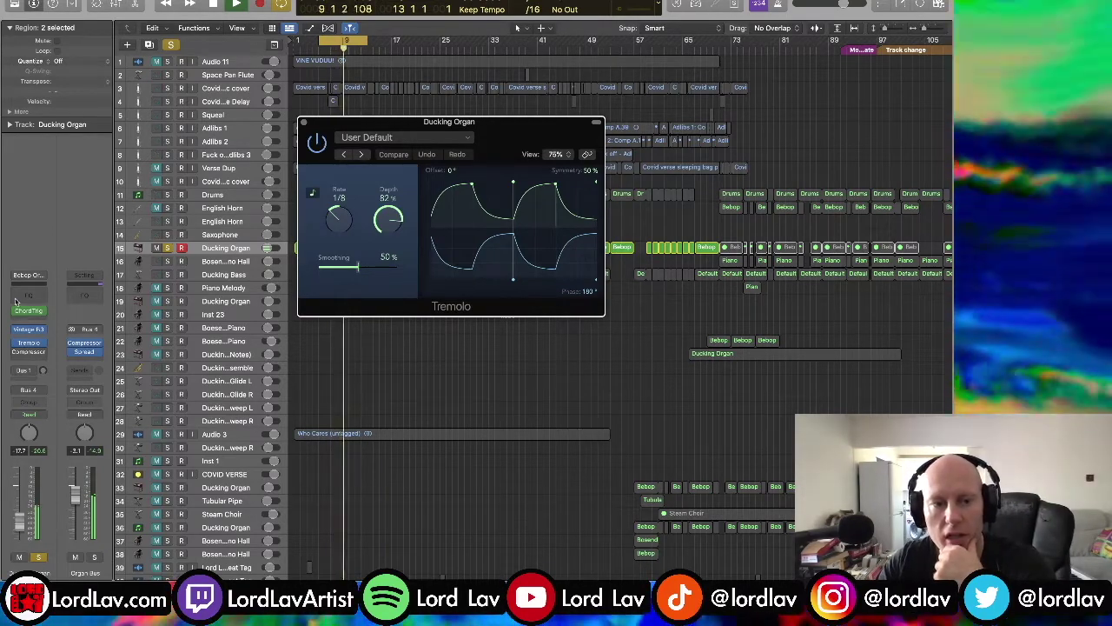
{"action": "left_click", "coordinate": [28, 352]}
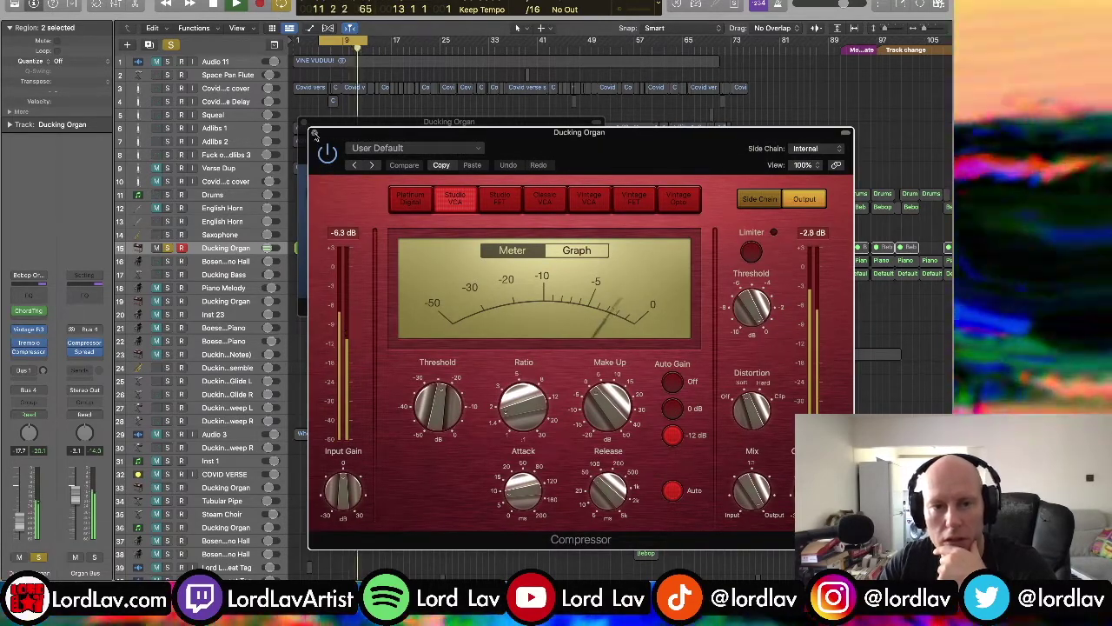
{"action": "left_click", "coordinate": [314, 133]}
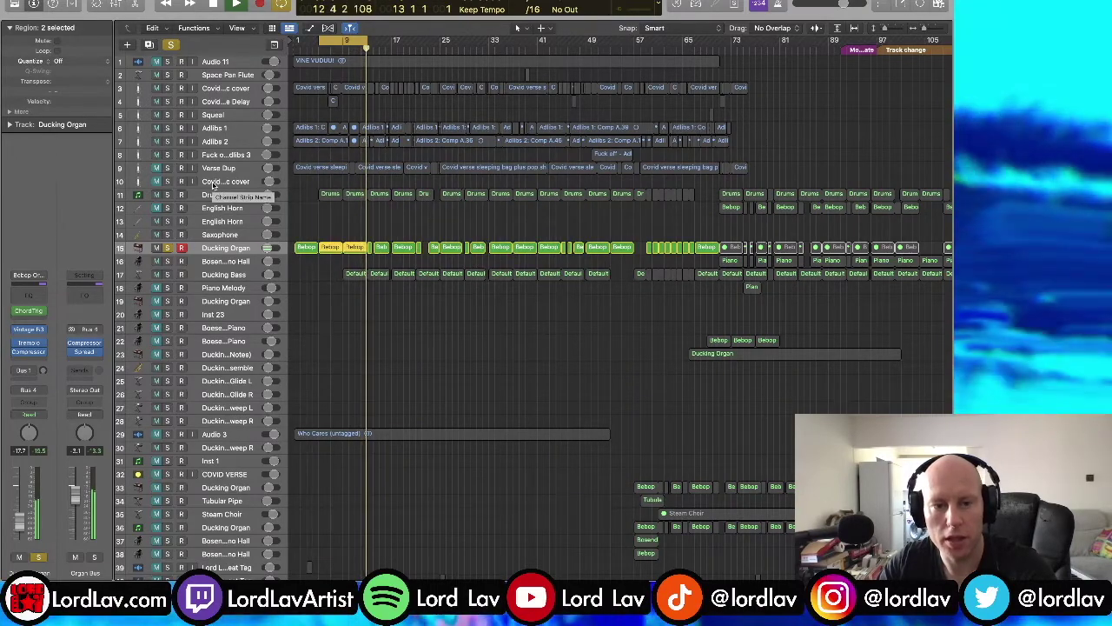
{"action": "key", "text": "space"}
{"action": "key", "text": "Down"}
{"action": "key", "text": "Down"}
Swap the solo from Ducking Organ to Ducking Bass and play its notes from bar 9
{"action": "left_click", "coordinate": [169, 248]}
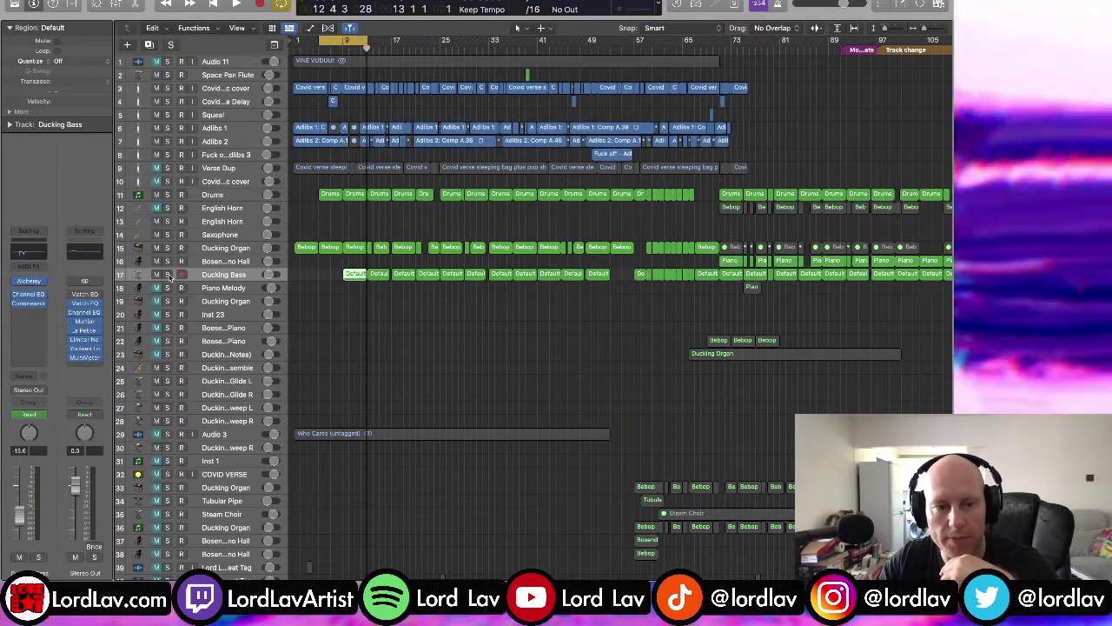
{"action": "left_click", "coordinate": [170, 274]}
{"action": "double_click", "coordinate": [355, 274]}
{"action": "key", "text": "space"}
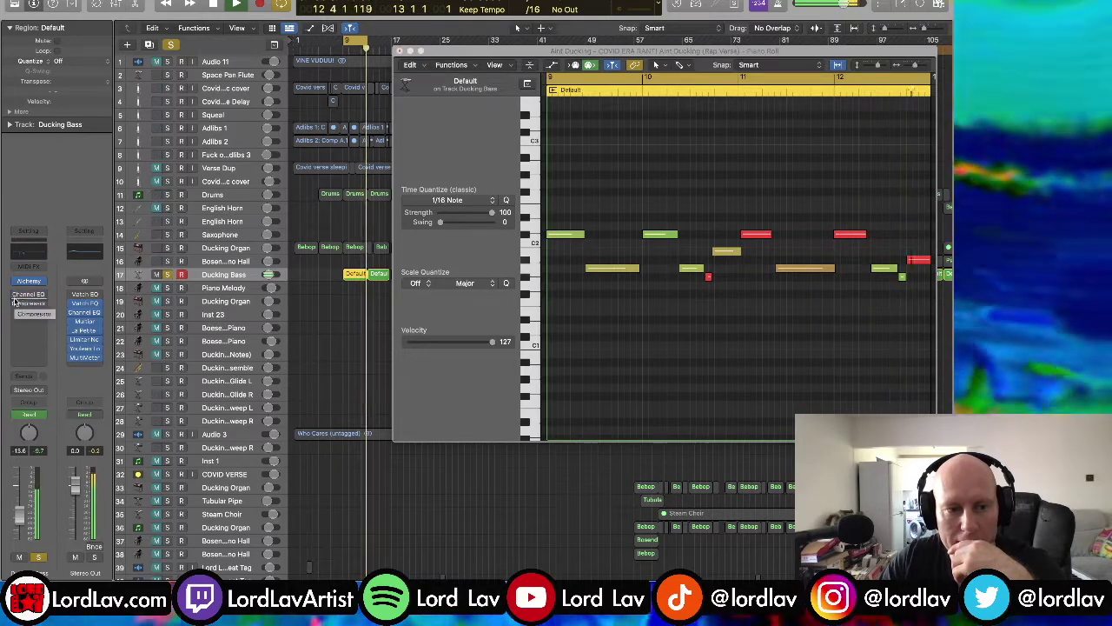
Inspect the bass Channel EQ's 90 Hz dip and compressor, then close them and the editor
{"action": "left_click", "coordinate": [29, 295]}
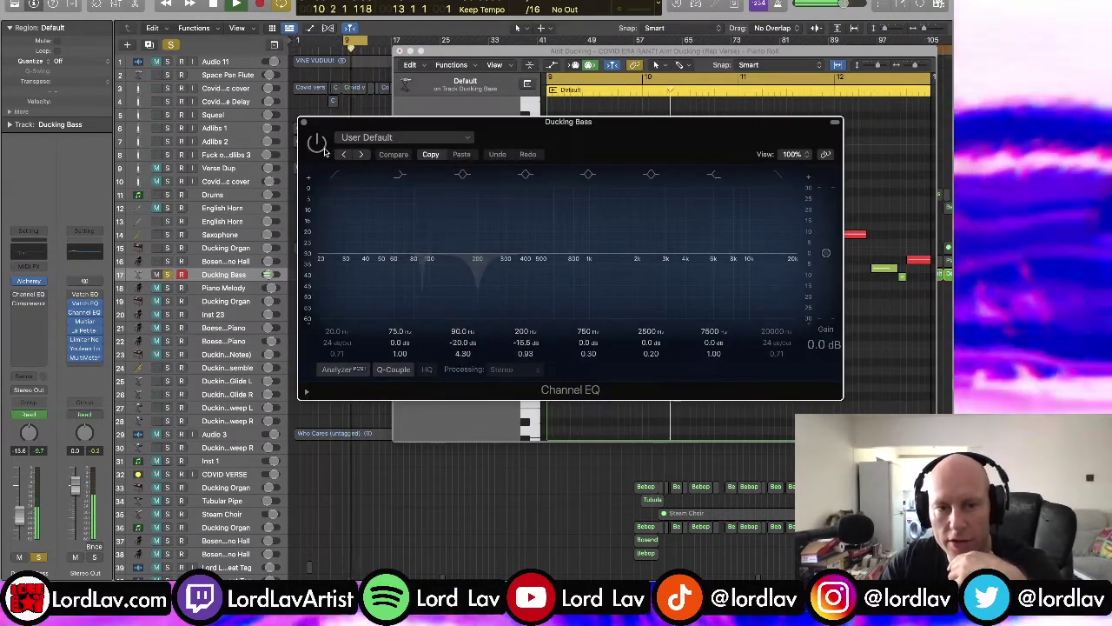
{"action": "left_click_drag", "start_coordinate": [438, 296], "coordinate": [428, 296]}
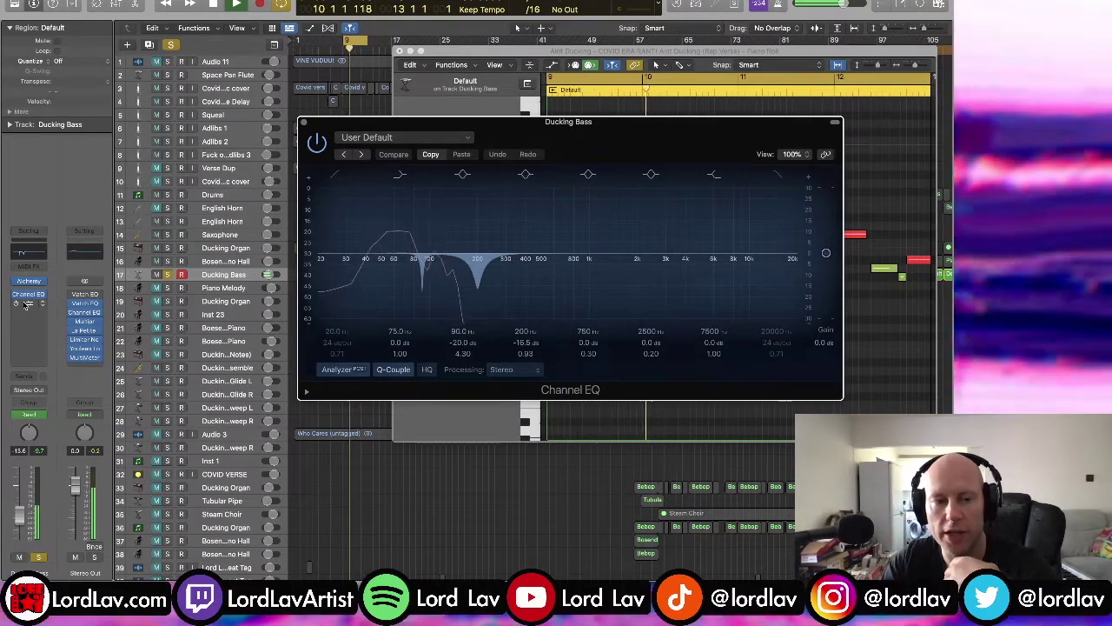
{"action": "left_click", "coordinate": [16, 306]}
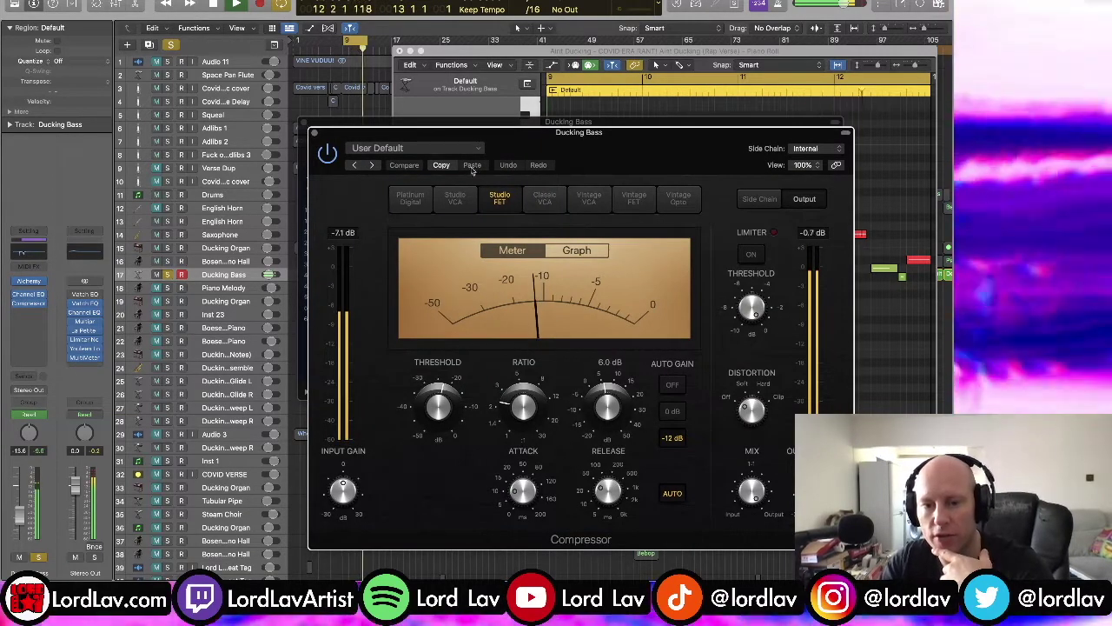
{"action": "left_click", "coordinate": [314, 133]}
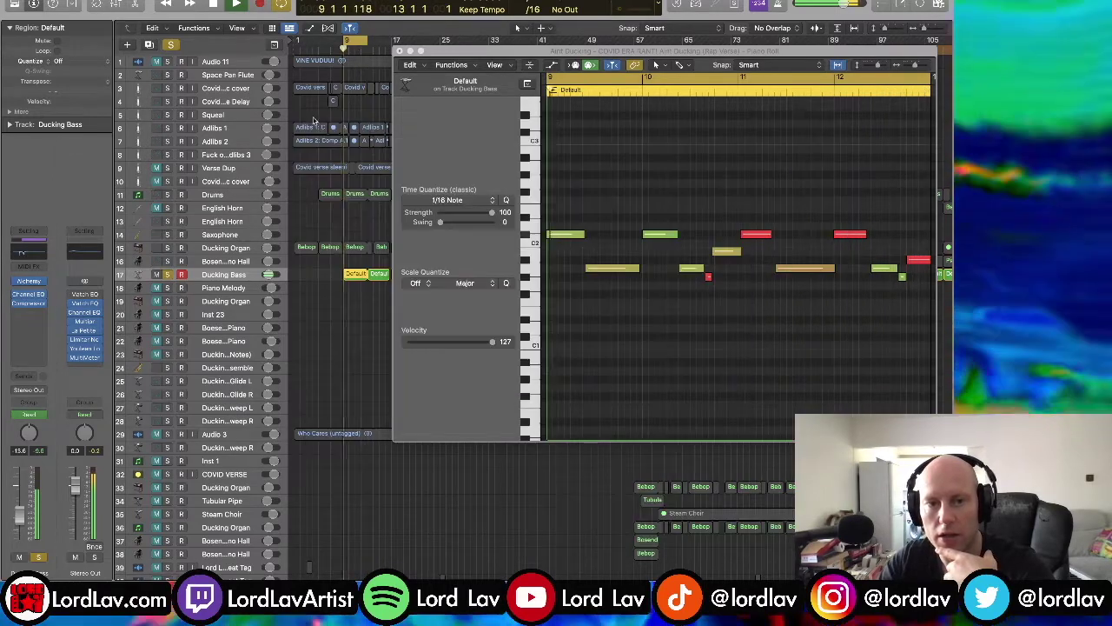
{"action": "left_click", "coordinate": [399, 54]}
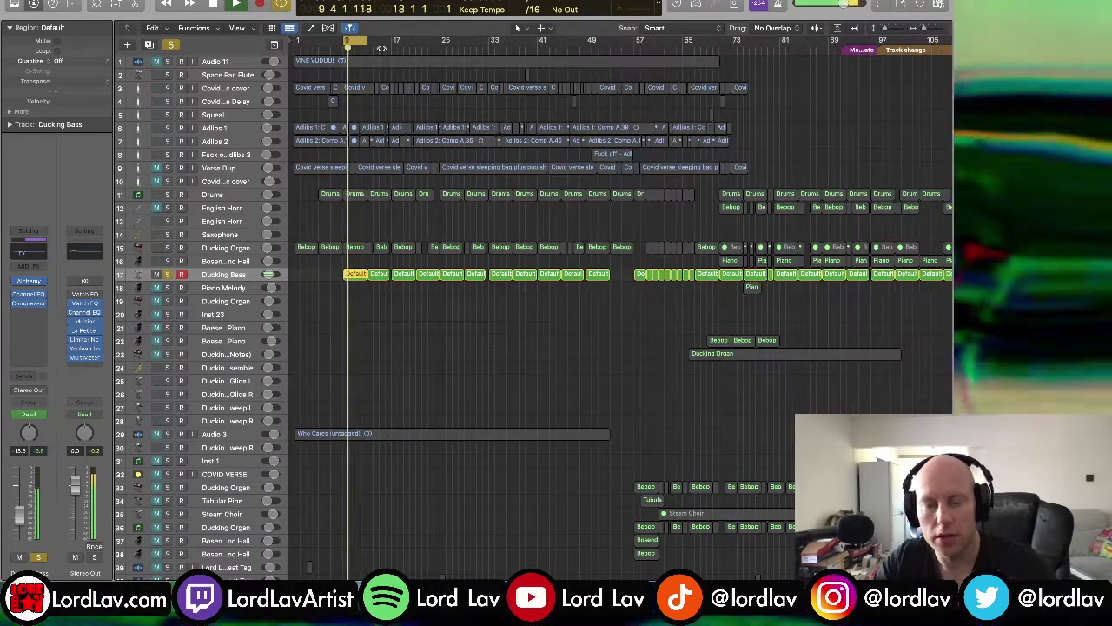
Stop playback and open the vocal noise gate preset on the Covid verse vocal
{"action": "key", "text": "space"}
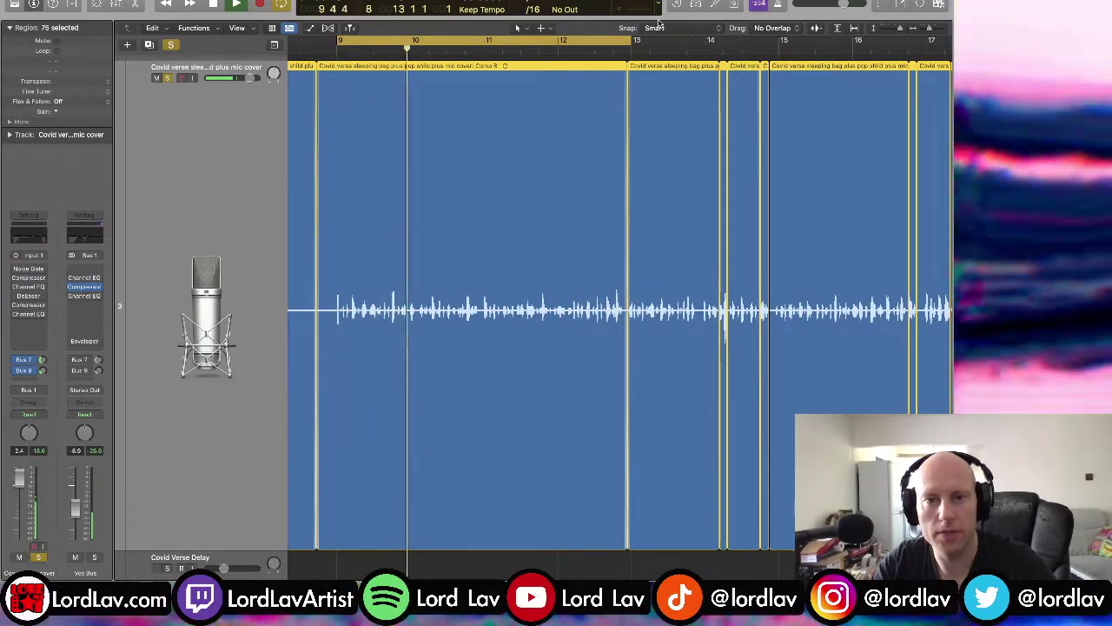
{"action": "scroll", "coordinate": [464, 209], "scroll_direction": "left", "scroll_amount": 3}
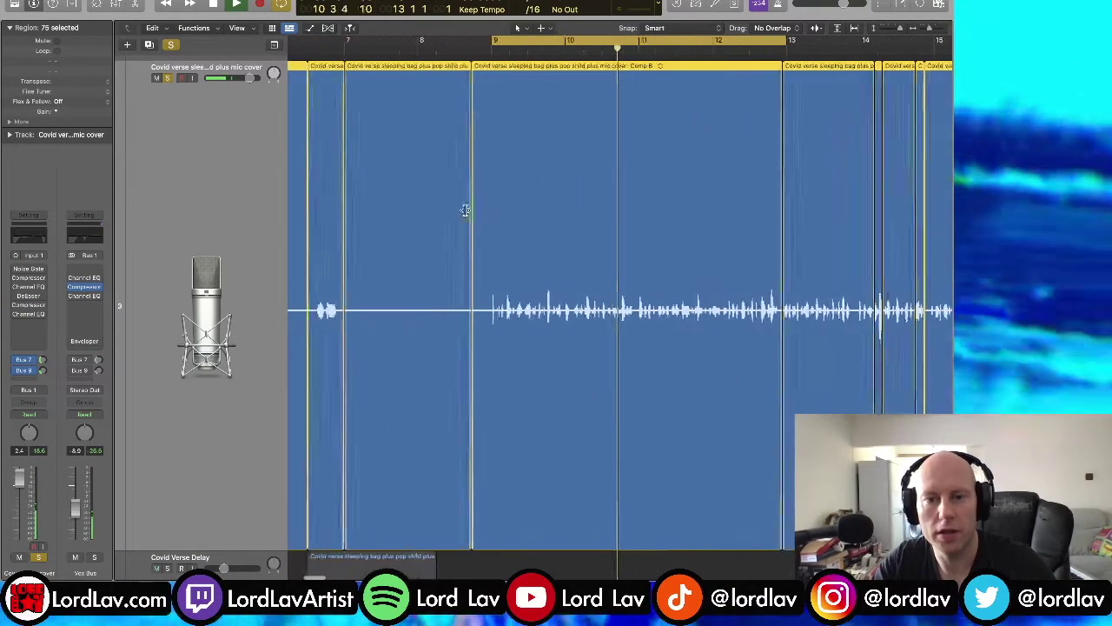
{"action": "left_click", "coordinate": [25, 270]}
{"action": "left_click", "coordinate": [16, 270]}
{"action": "mouse_move", "coordinate": [28, 277]}
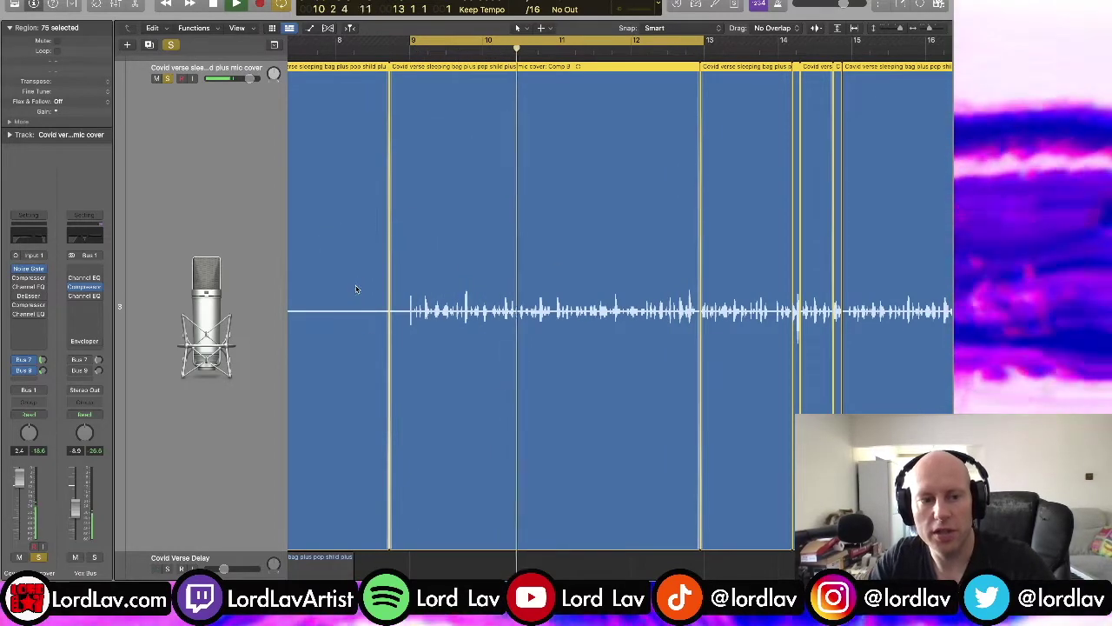
{"action": "left_click", "coordinate": [27, 269]}
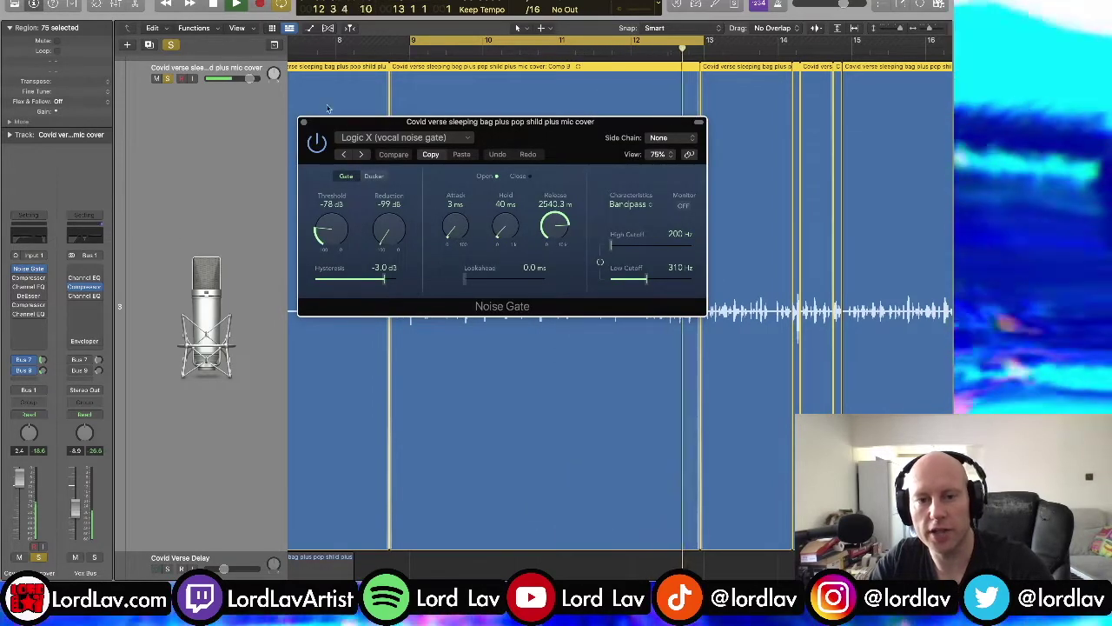
Close the gate and compressor, then play from bar 12 viewing the 86.5 Hz–9850 Hz vocal EQ
{"action": "left_click", "coordinate": [304, 122]}
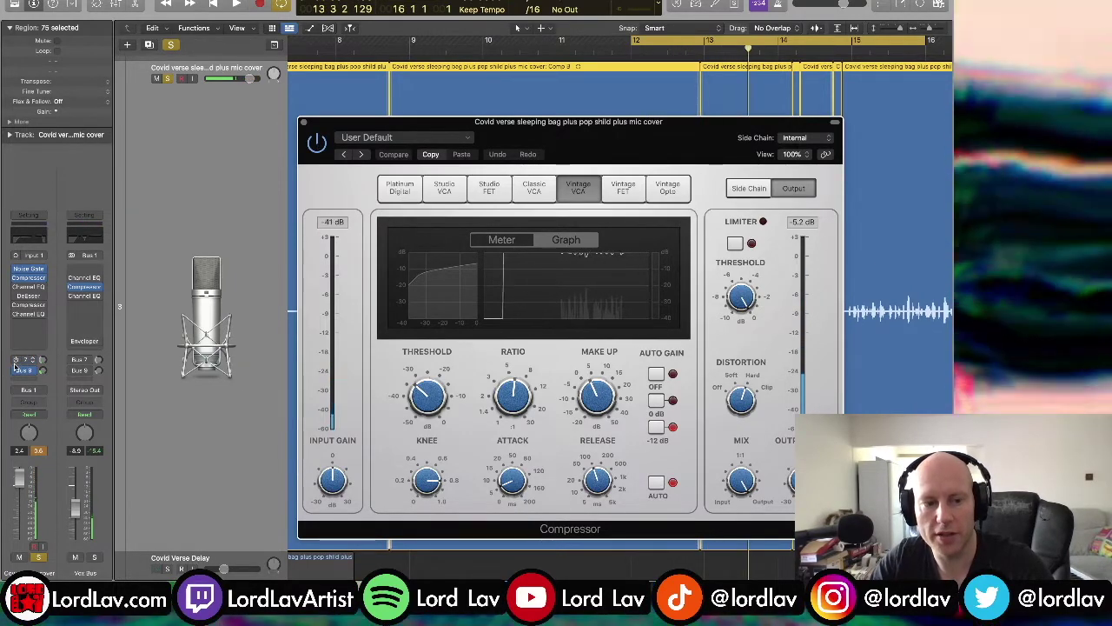
{"action": "left_click", "coordinate": [303, 122]}
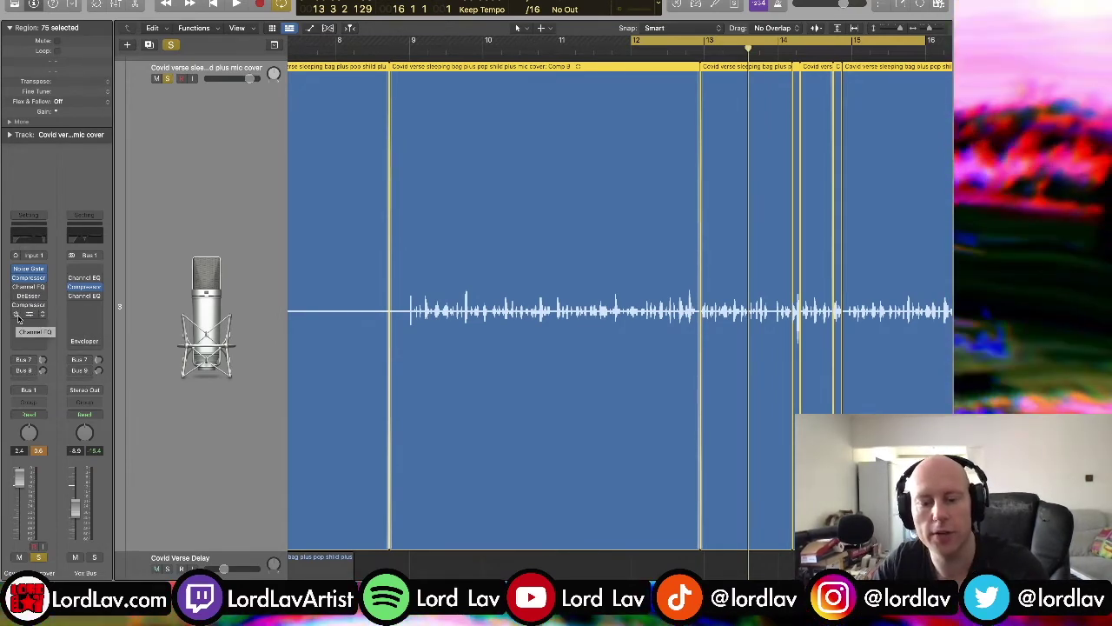
{"action": "key", "text": "space"}
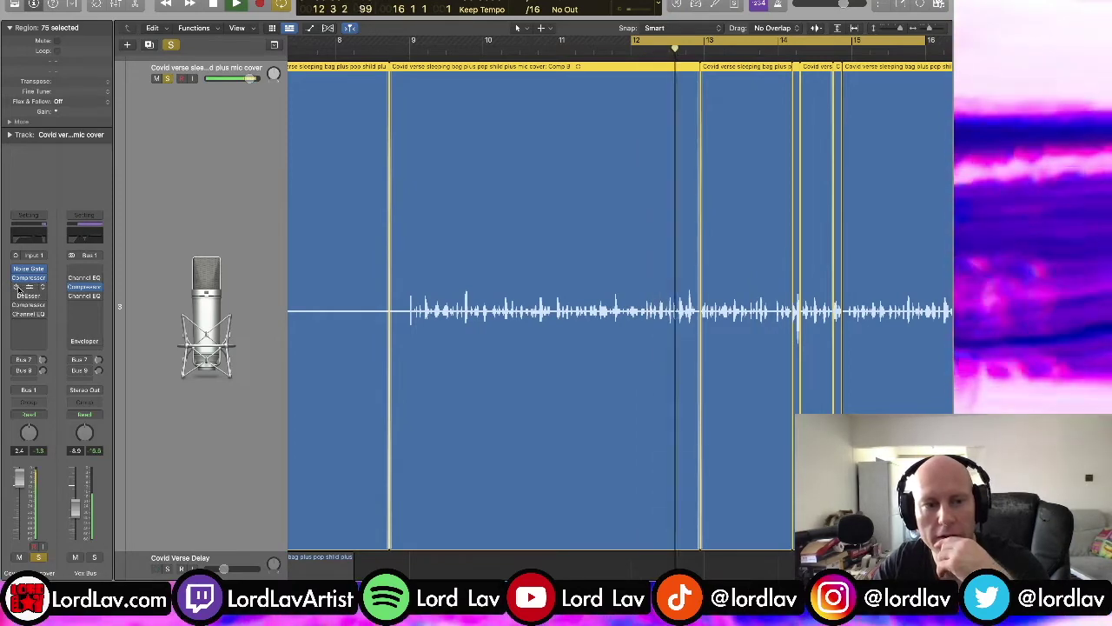
{"action": "left_click", "coordinate": [28, 286]}
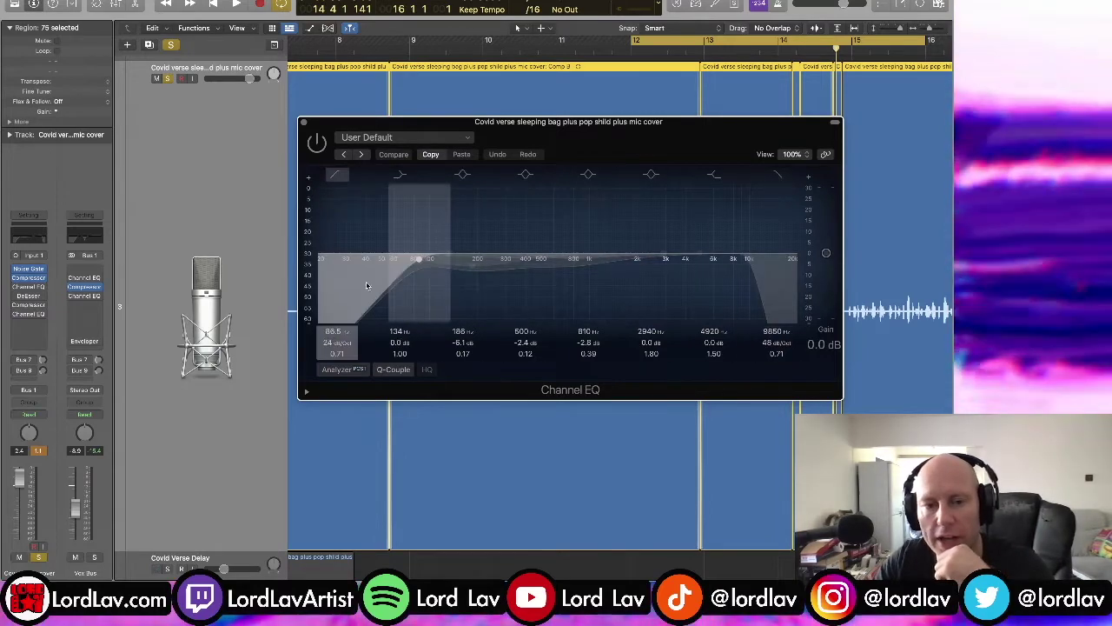
Play the vocal through its DeEsser, second compressor and final EQ boosting 250 Hz and 1060 Hz
{"action": "key", "text": "space"}
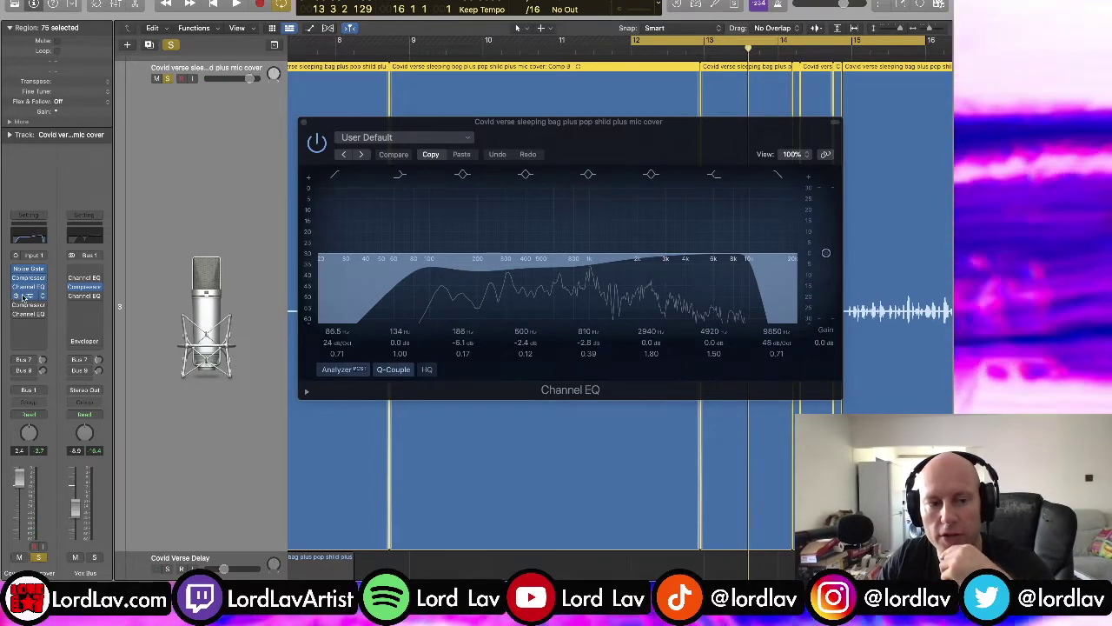
{"action": "left_click", "coordinate": [24, 296]}
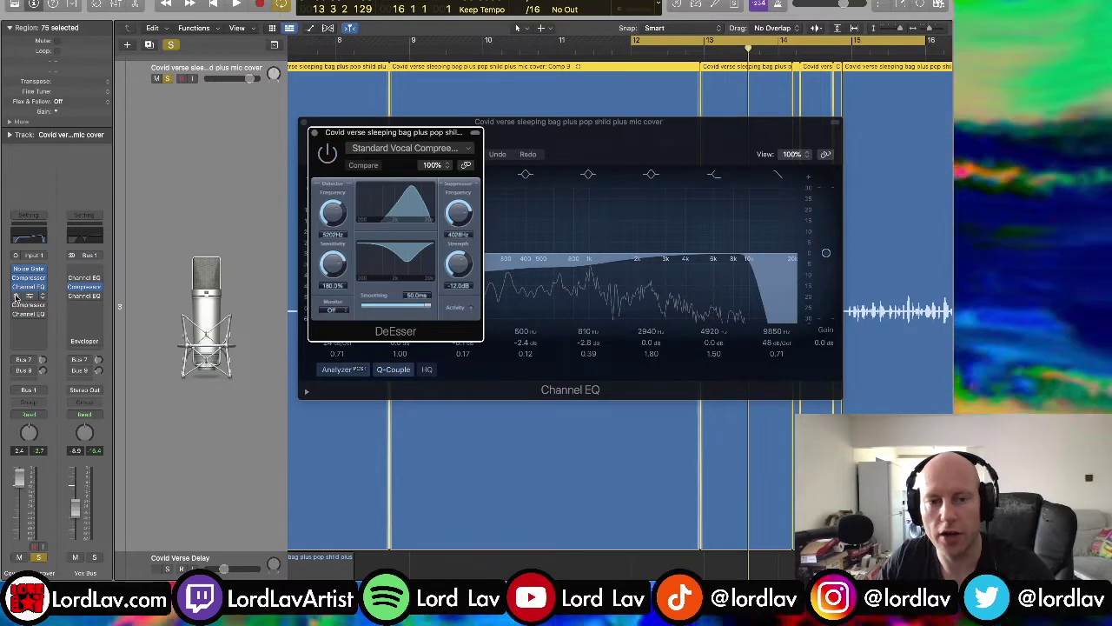
{"action": "key", "text": "space"}
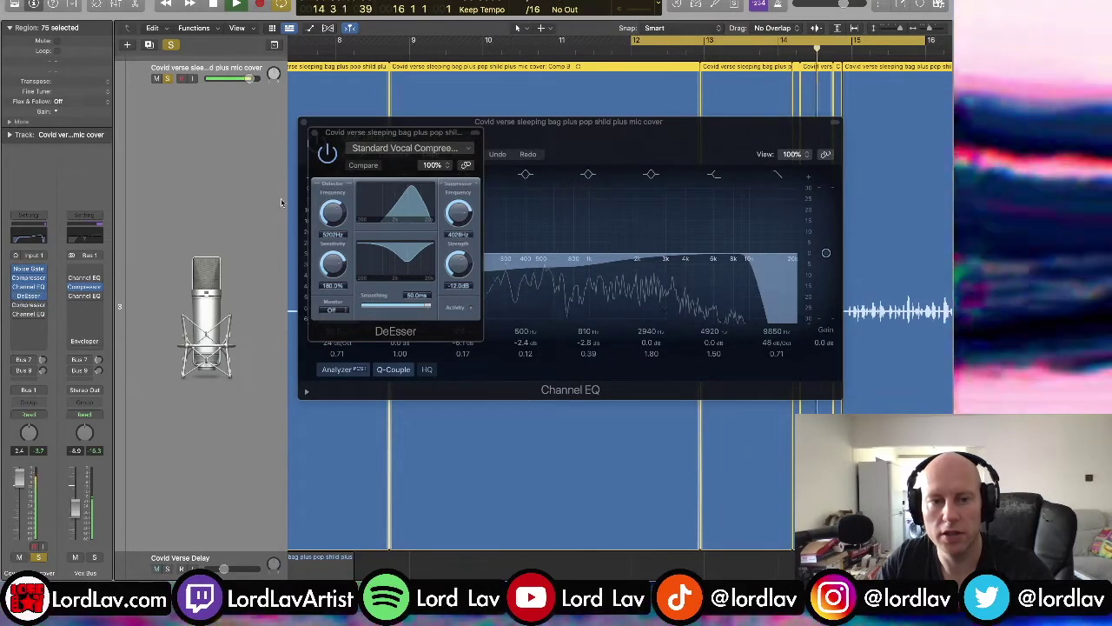
{"action": "left_click", "coordinate": [27, 304]}
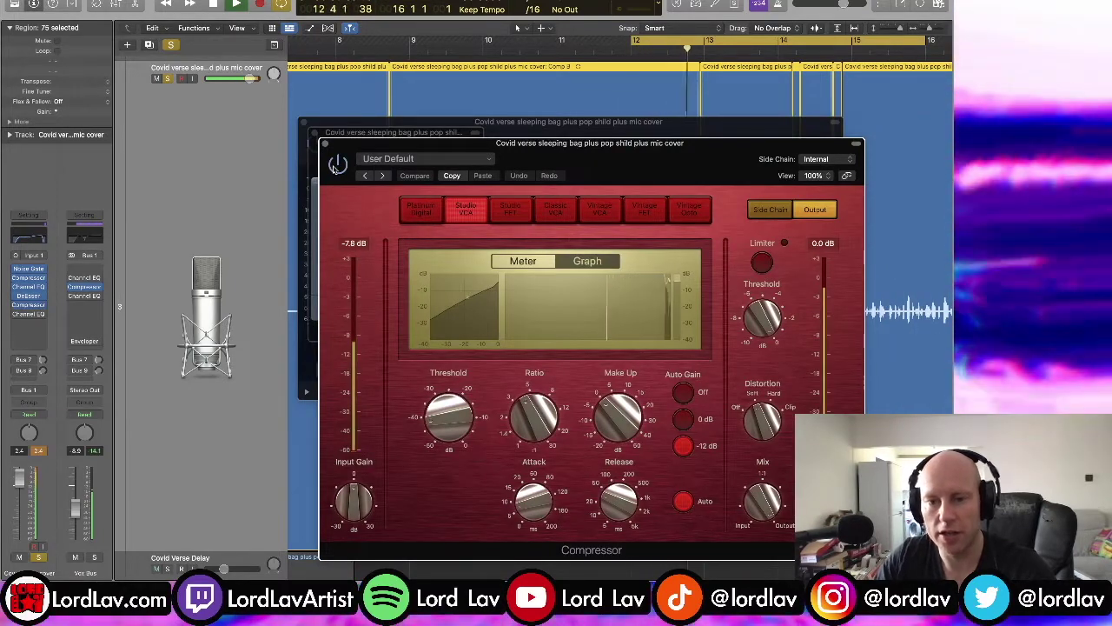
{"action": "left_click", "coordinate": [29, 317]}
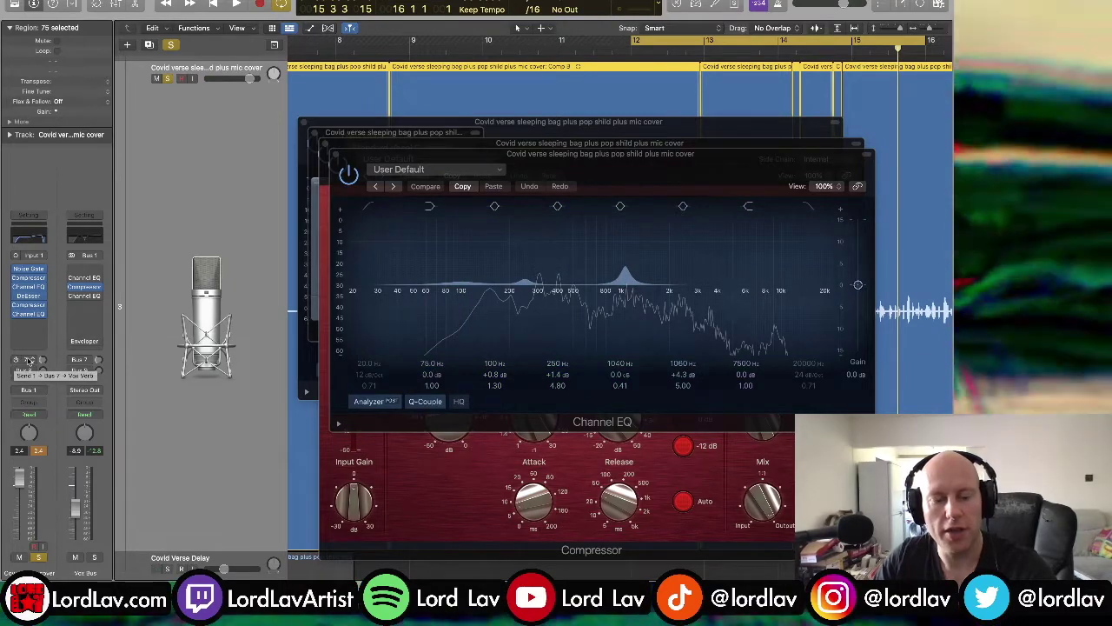
{"action": "key", "text": "super+2"}
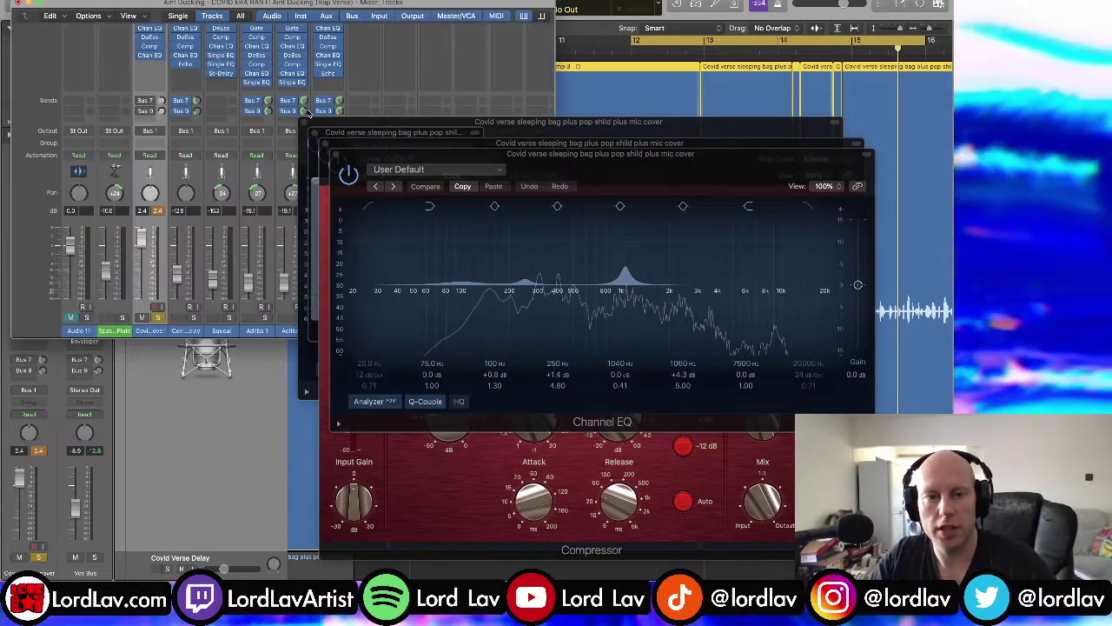
Close the three stacked vocal plugin windows in the mixer
{"action": "left_click", "coordinate": [305, 126]}
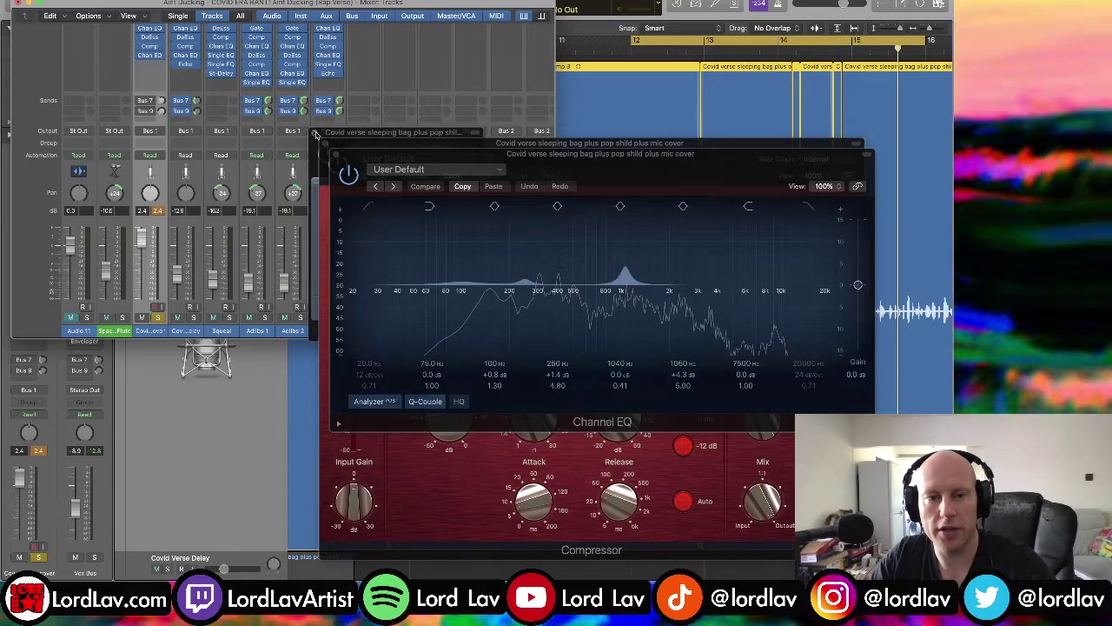
{"action": "left_click", "coordinate": [316, 133]}
{"action": "left_click", "coordinate": [326, 145]}
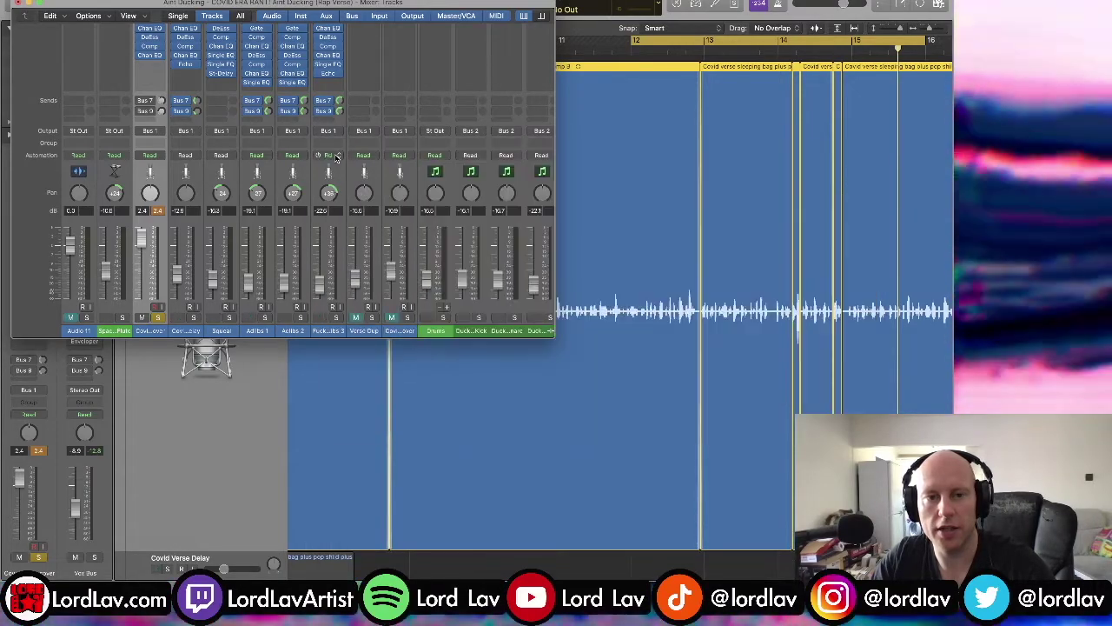
{"action": "scroll", "coordinate": [310, 106], "scroll_direction": "left", "scroll_amount": 5}
{"action": "scroll", "coordinate": [311, 106], "scroll_direction": "left", "scroll_amount": 3}
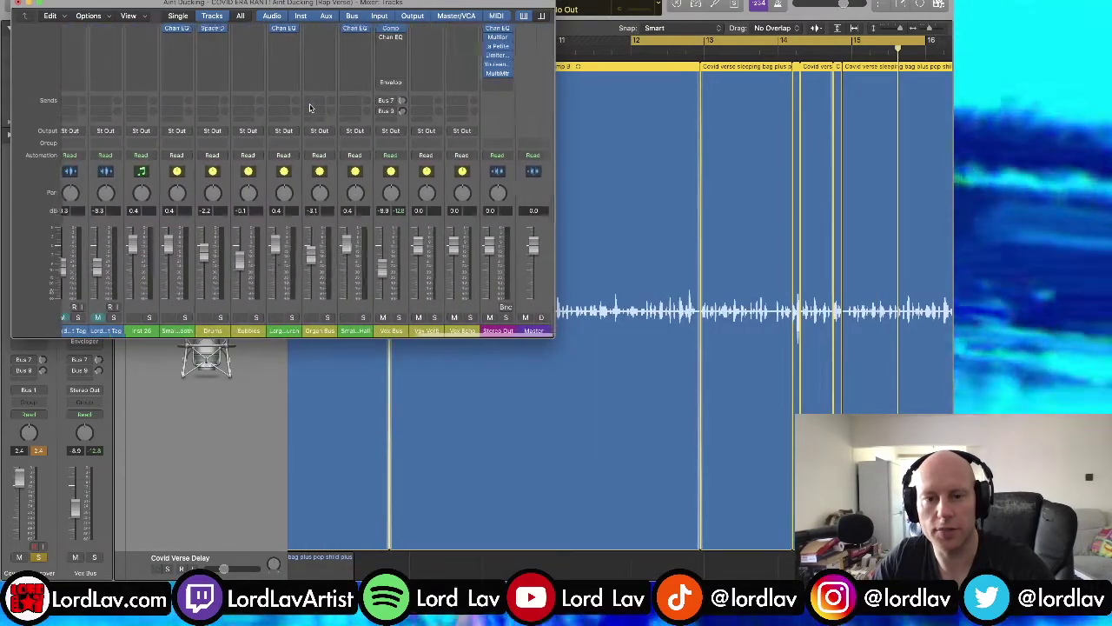
{"action": "scroll", "coordinate": [310, 106], "scroll_direction": "up", "scroll_amount": 5}
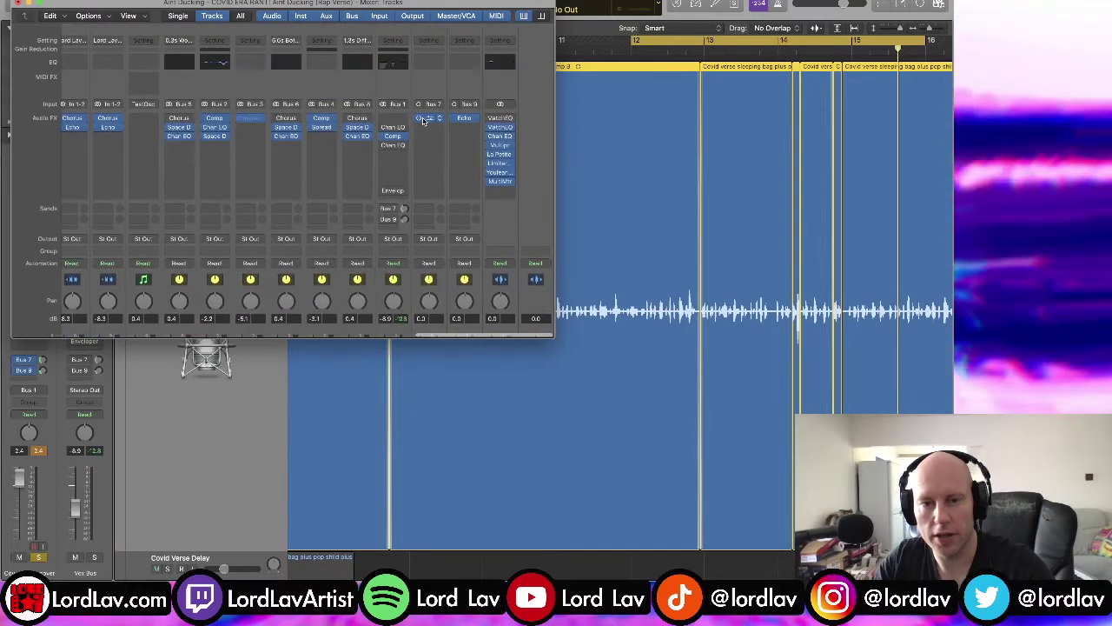
Check Vox Verb on Bus 7 and Vox Echo on Bus 9, then lower Bus 1 during playback
{"action": "left_click", "coordinate": [429, 119]}
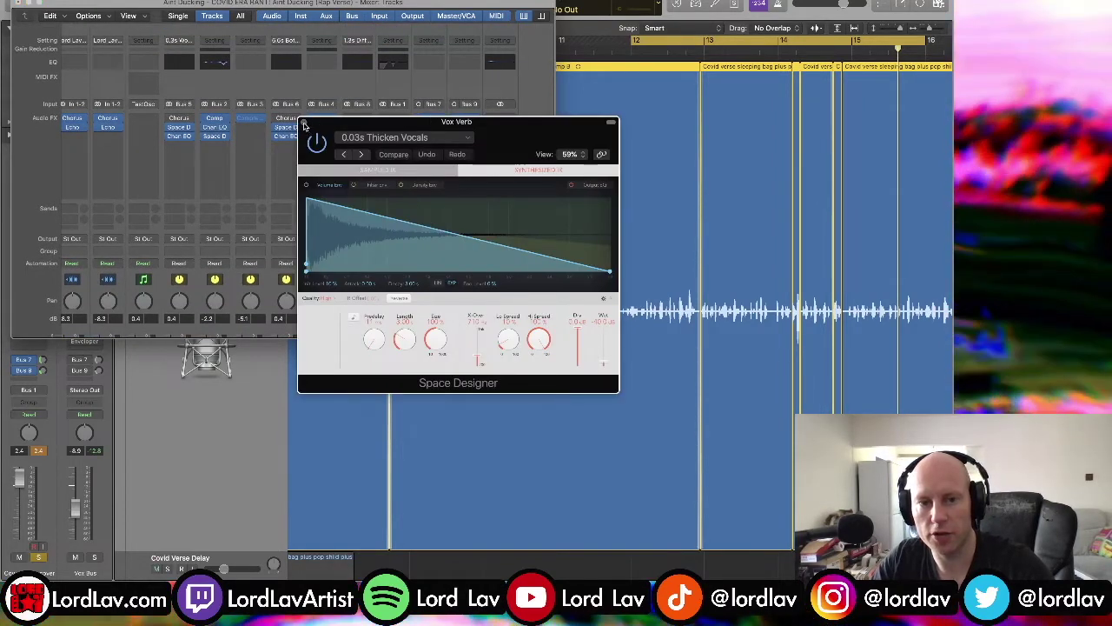
{"action": "left_click", "coordinate": [304, 123]}
{"action": "left_click", "coordinate": [465, 119]}
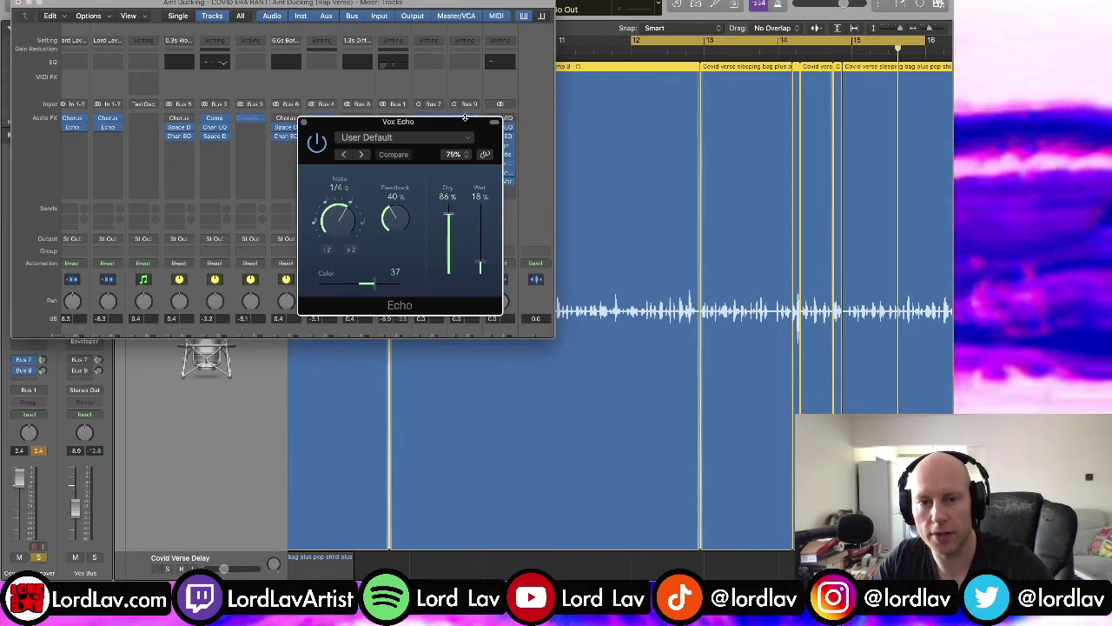
{"action": "left_click", "coordinate": [303, 123]}
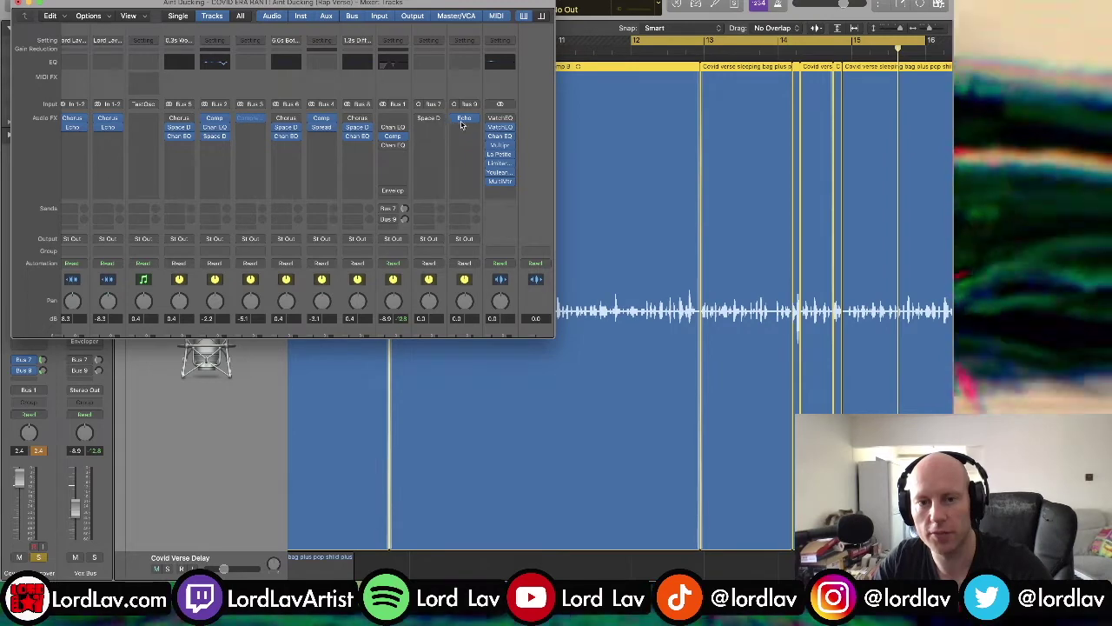
{"action": "key", "text": "space"}
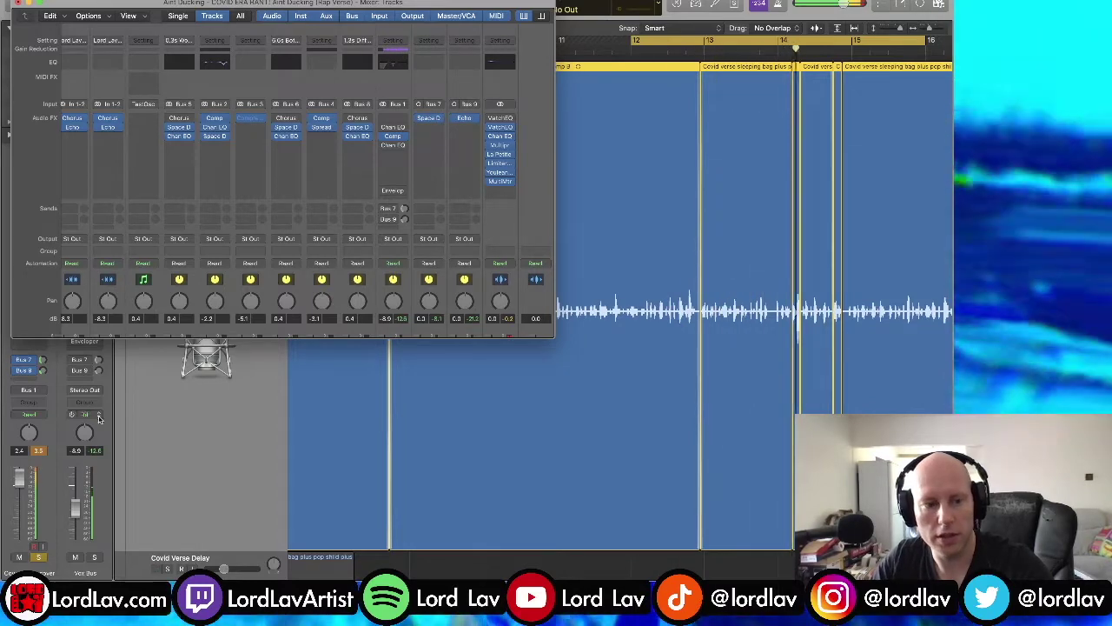
{"action": "left_click_drag", "start_coordinate": [19, 482], "coordinate": [22, 525]}
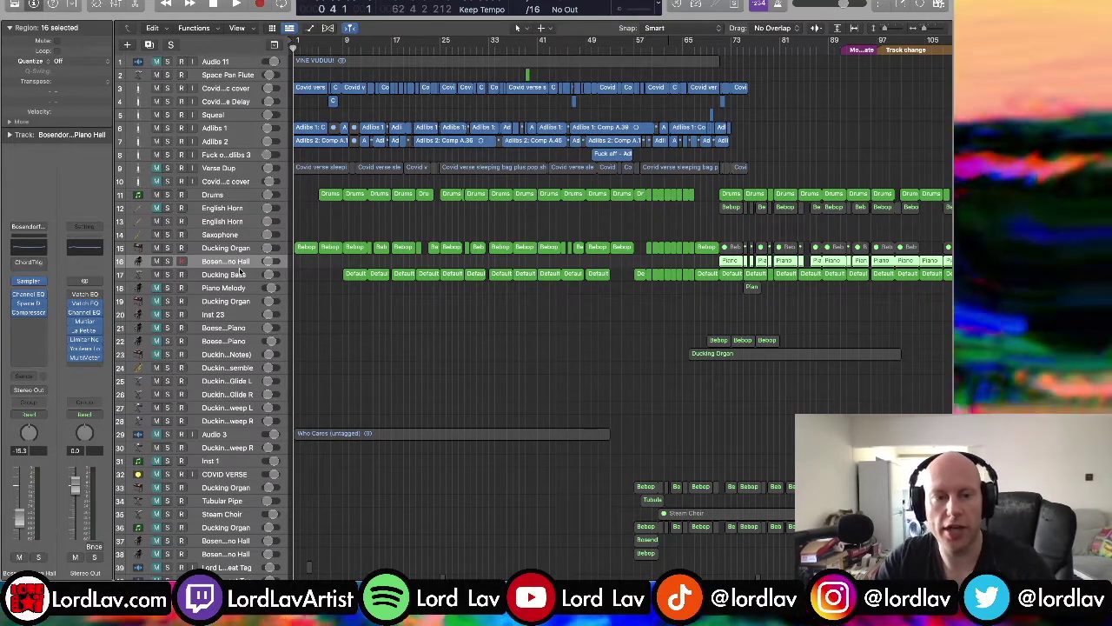
Review the Stereo Out Match EQ, Channel EQ and La Petite Excite, then show the MultiMeter
{"action": "left_click", "coordinate": [83, 299]}
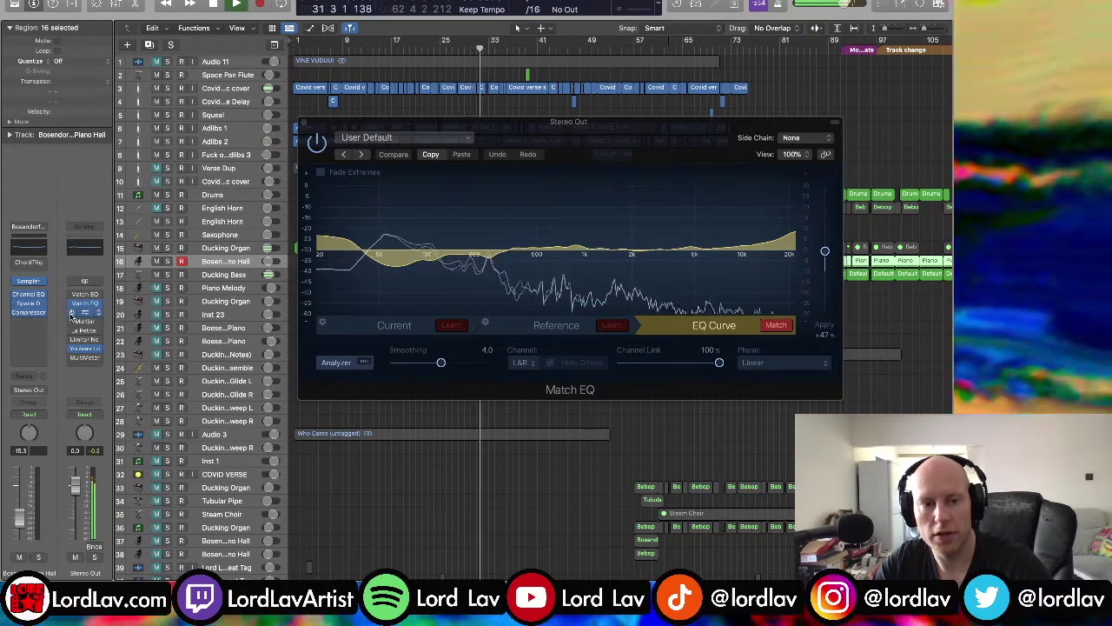
{"action": "left_click", "coordinate": [85, 312]}
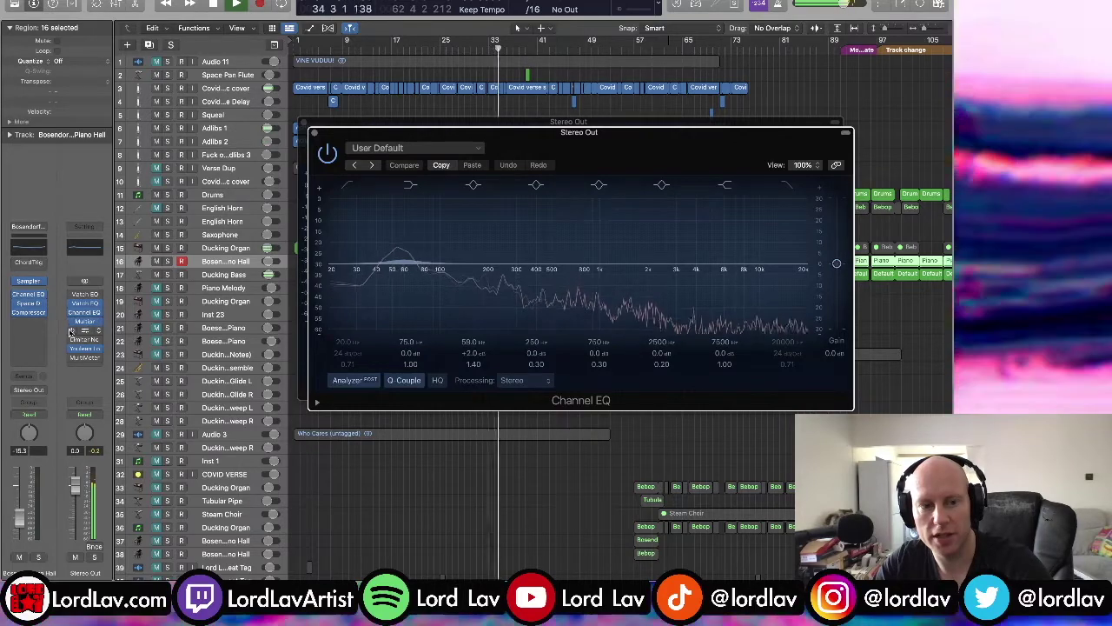
{"action": "left_click", "coordinate": [85, 331]}
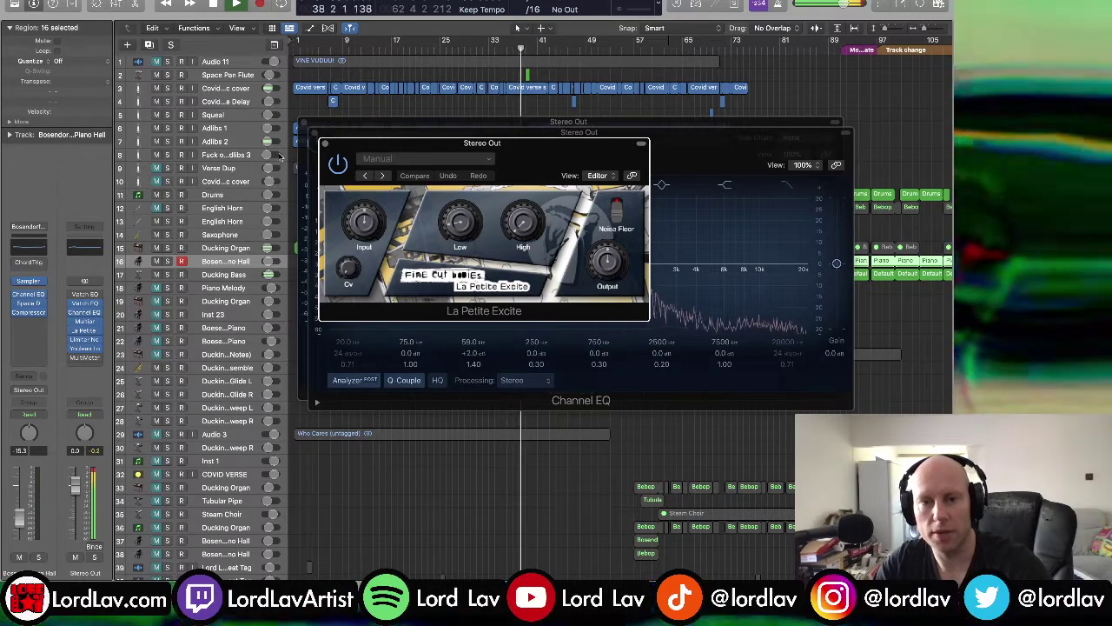
{"action": "left_click", "coordinate": [324, 144]}
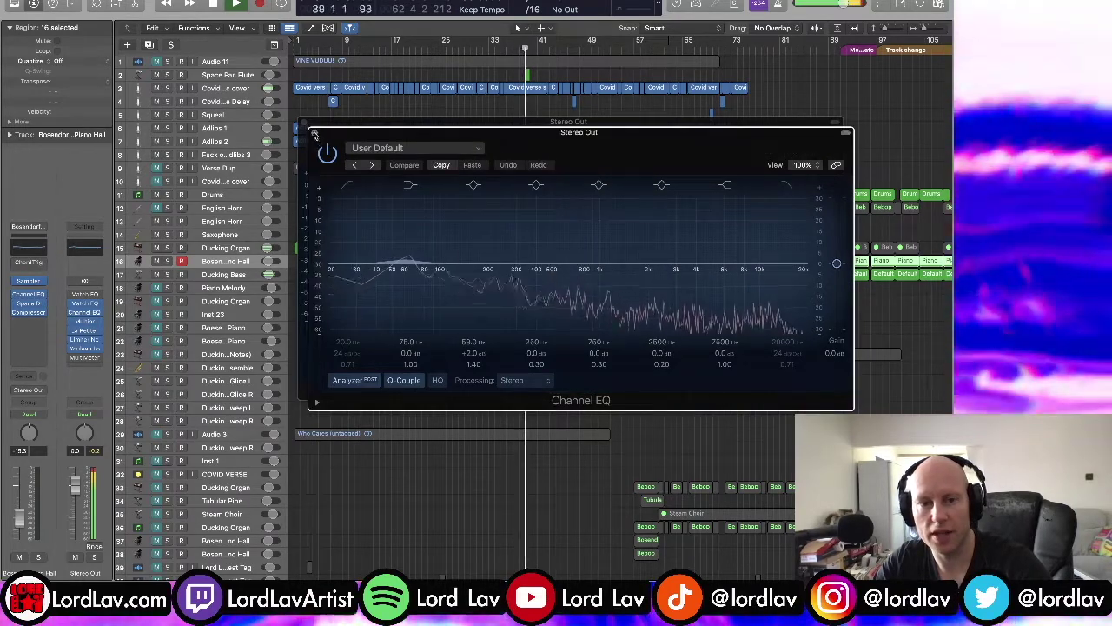
{"action": "left_click", "coordinate": [314, 132]}
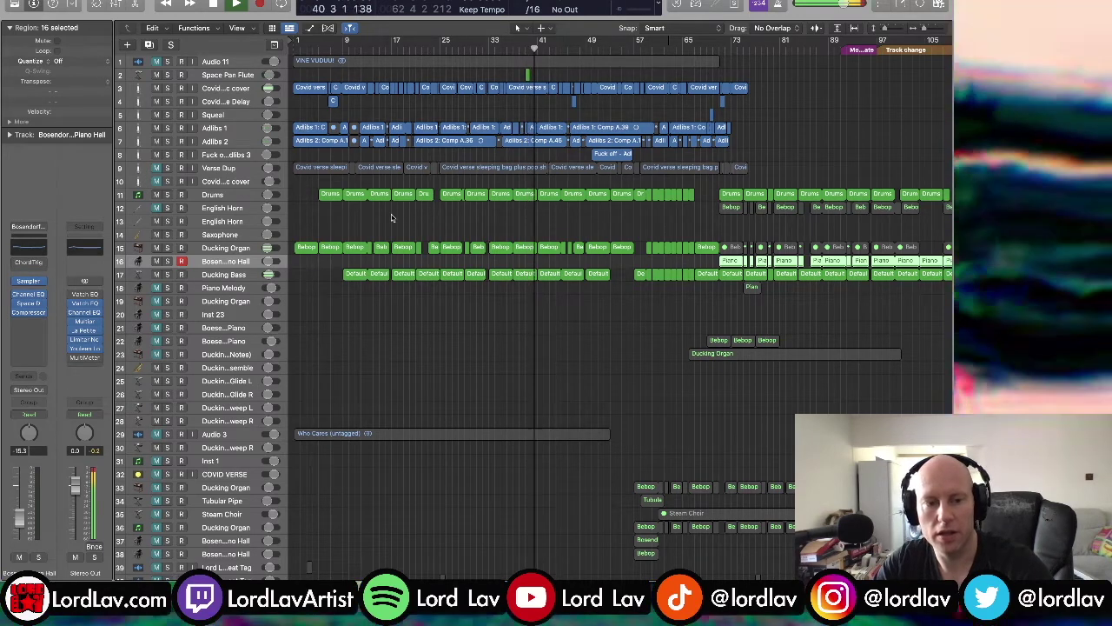
{"action": "left_click", "coordinate": [87, 359]}
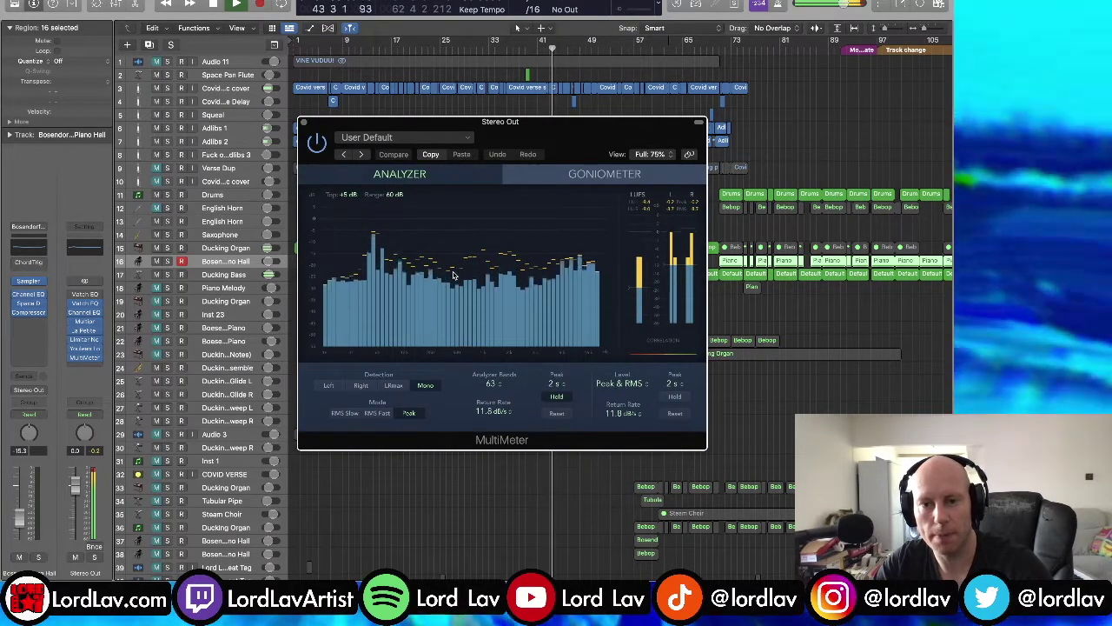
Close the Stereo Out MultiMeter, stop playback, and put the playhead at bar 73
{"action": "left_click", "coordinate": [302, 121]}
{"action": "key", "text": "space"}
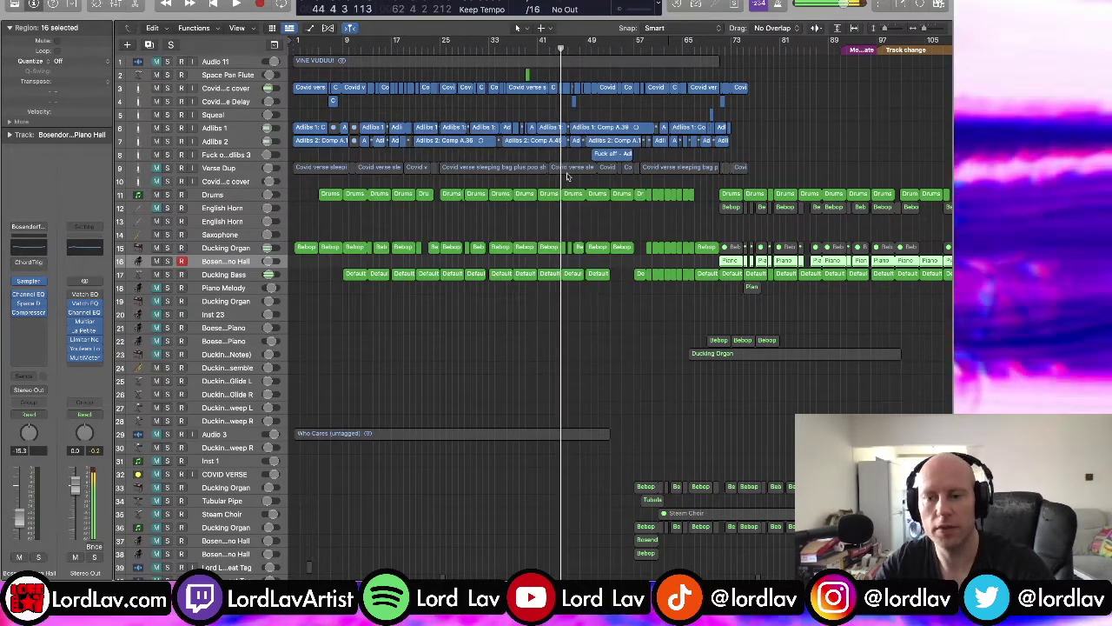
{"action": "left_click", "coordinate": [733, 169]}
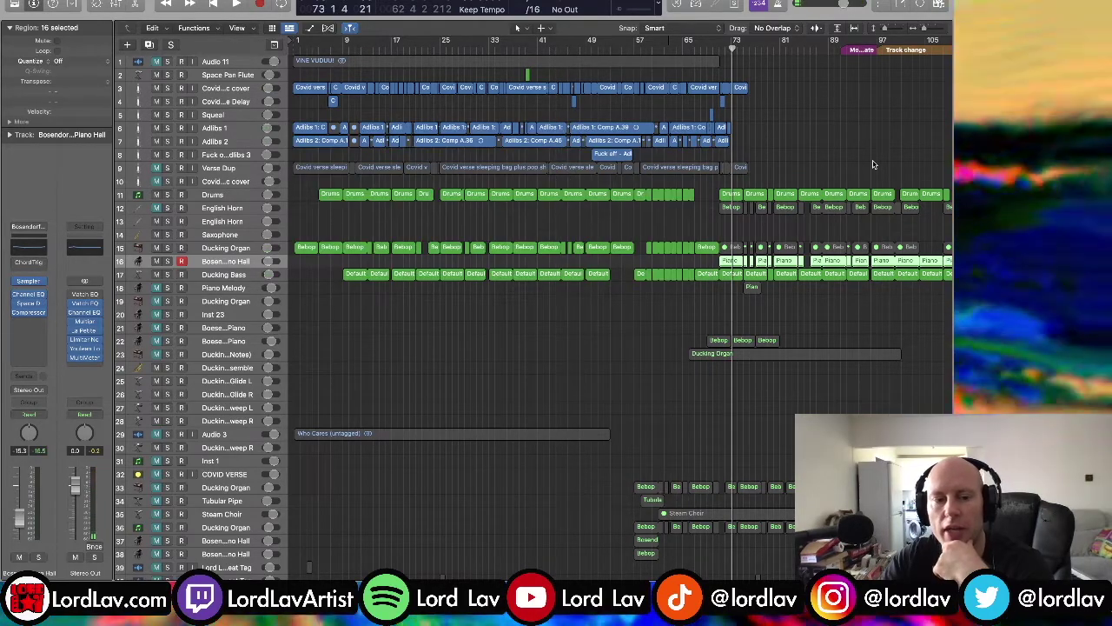